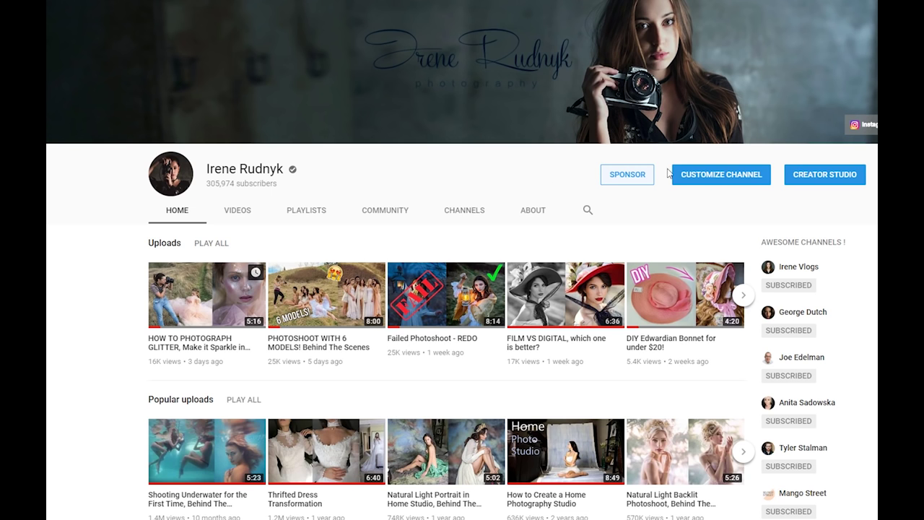
Step: Review the channel's sponsorship perks, close the perks dialog, and scroll down the page
left_click(619, 175)
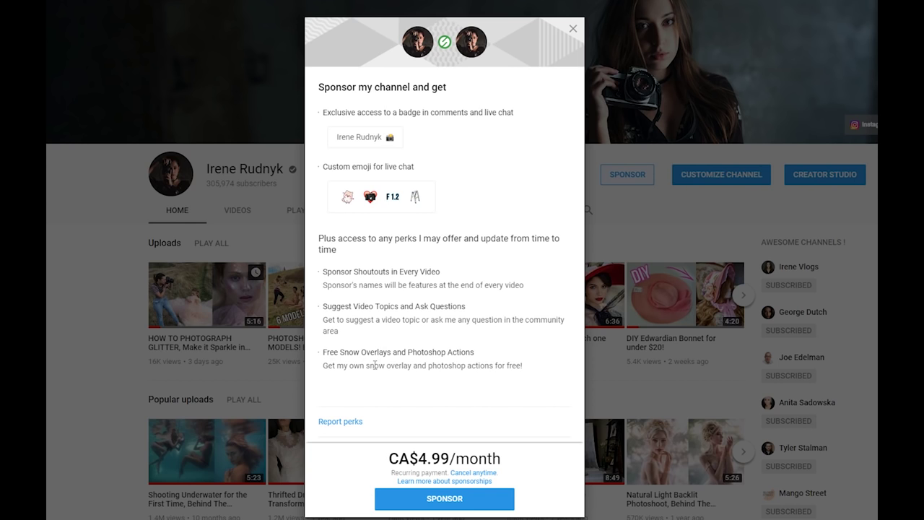
left_click(573, 28)
scroll(396, 211, "down", 5)
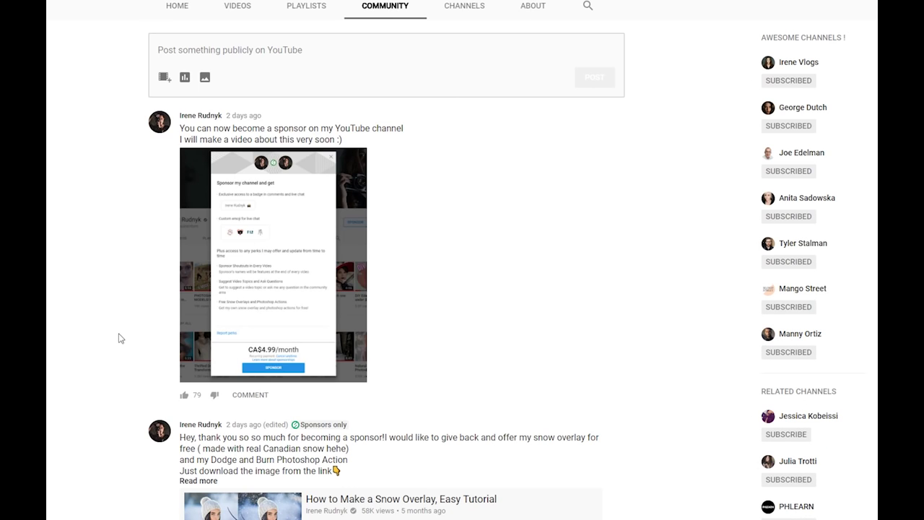
Step: Scroll down through the Community posts announcing sponsorships
scroll(122, 340, "down", 3)
scroll(121, 340, "down", 2)
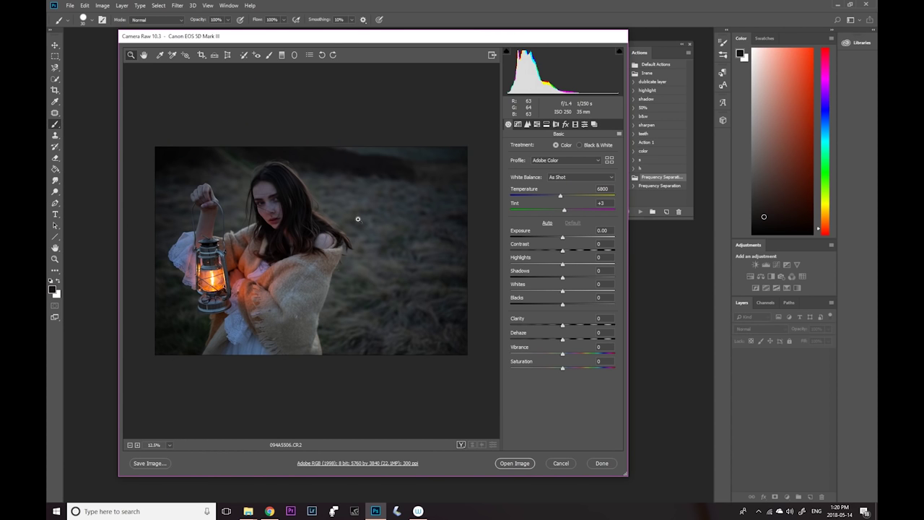
Step: Set Exposure +0.40, Temperature 7450, Vibrance +8, Shadows +36, Whites -14, plus slight Contrast and Clarity
left_click_drag(562, 241, 567, 239)
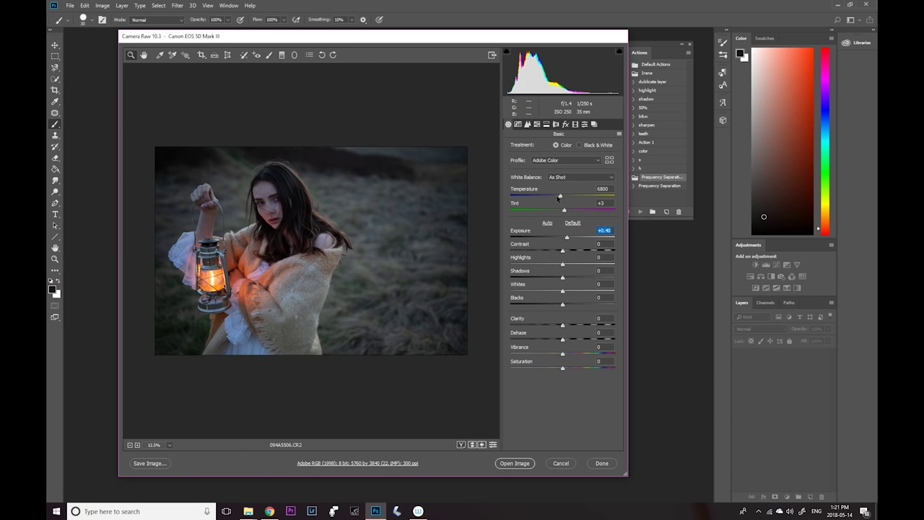
left_click_drag(560, 196, 567, 198)
left_click_drag(563, 325, 566, 326)
left_click_drag(562, 355, 568, 356)
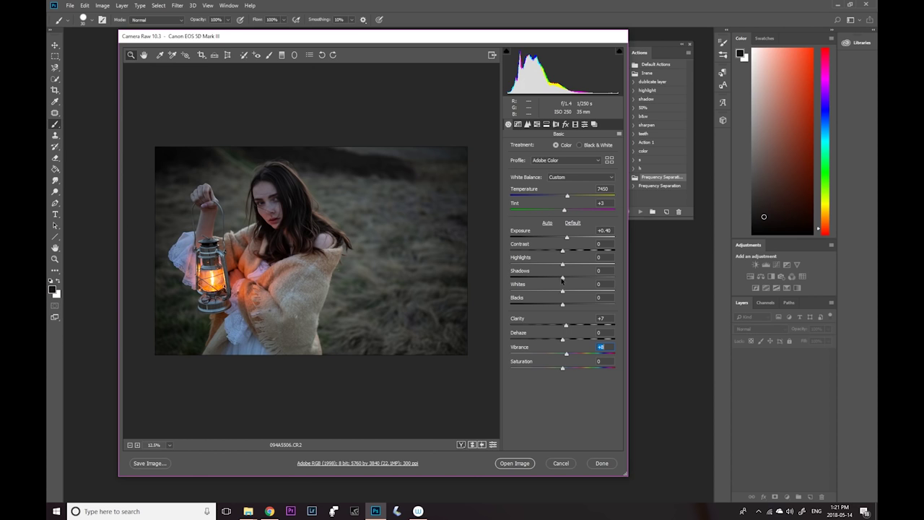
left_click_drag(563, 278, 582, 281)
mouse_move(563, 250)
left_mouse_down()
mouse_move(557, 267)
mouse_move(540, 267)
mouse_move(567, 268)
mouse_move(557, 267)
left_mouse_up()
left_click_drag(563, 291, 552, 292)
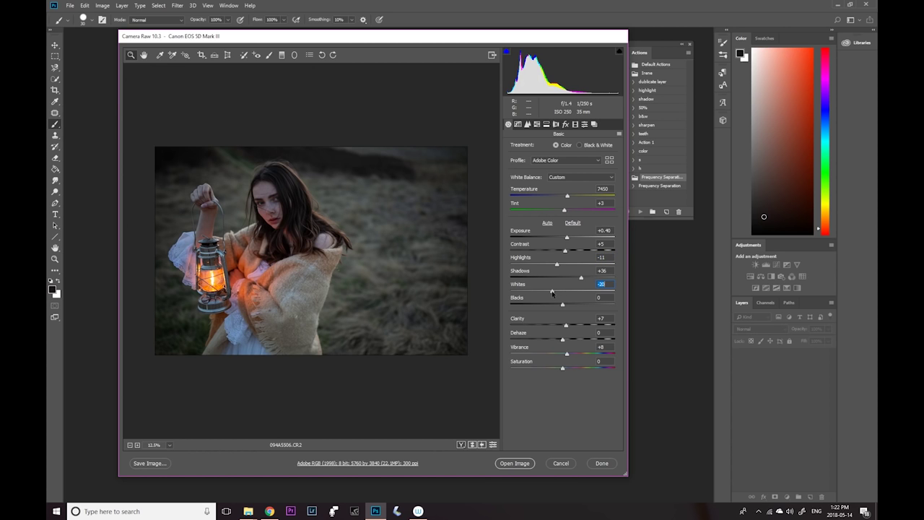
Step: Compare the custom settings against the defaults, then open the adjusted photo in Photoshop
left_click(493, 444)
left_click(493, 445)
left_click(493, 445)
left_click(493, 445)
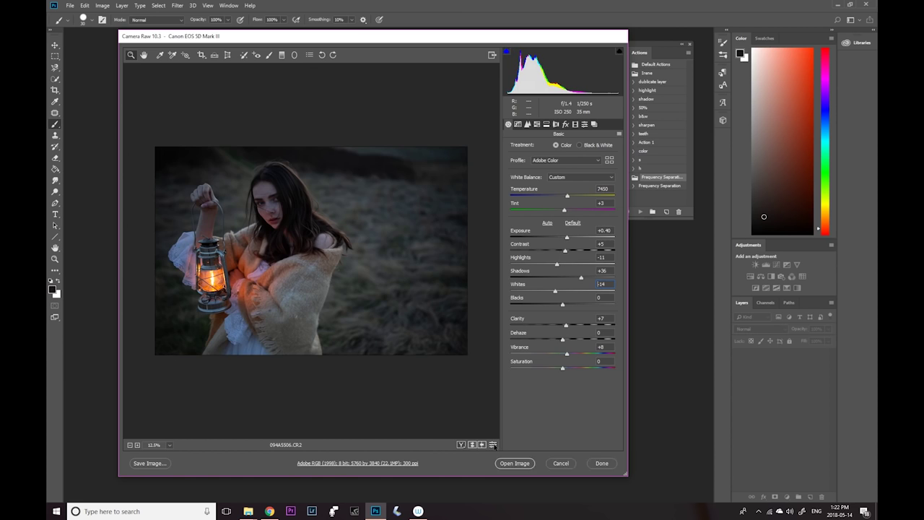
left_click(493, 444)
left_click(494, 445)
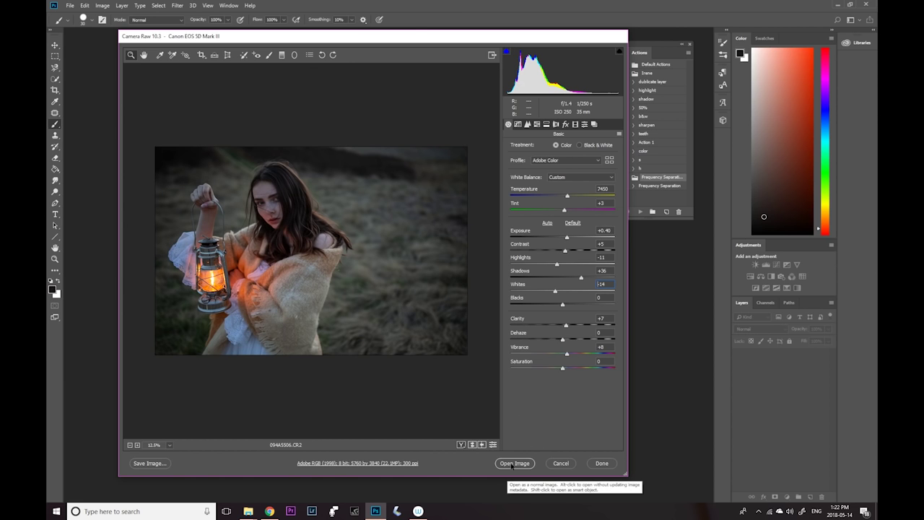
left_click(513, 464)
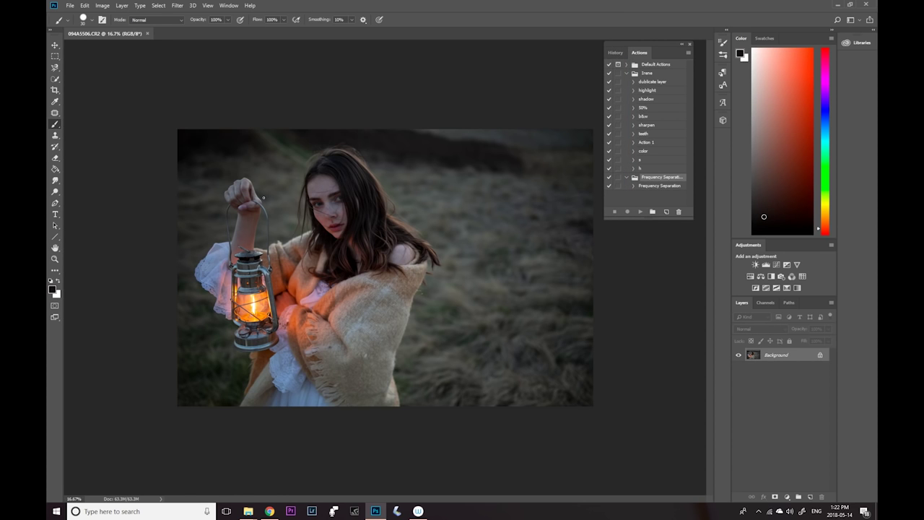
Step: Frame a 16:9 crop around the portrait, then discard it with Don't Crop
left_click(54, 91)
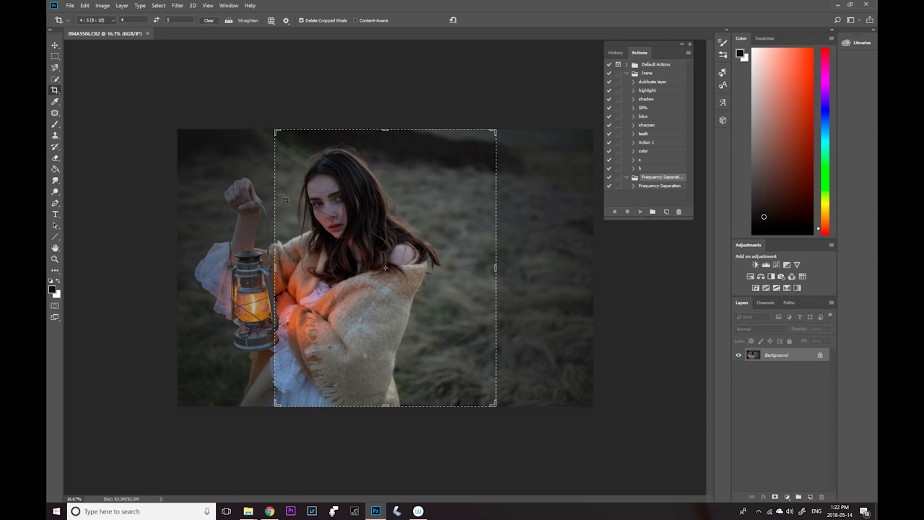
right_click(361, 189)
left_click(376, 302)
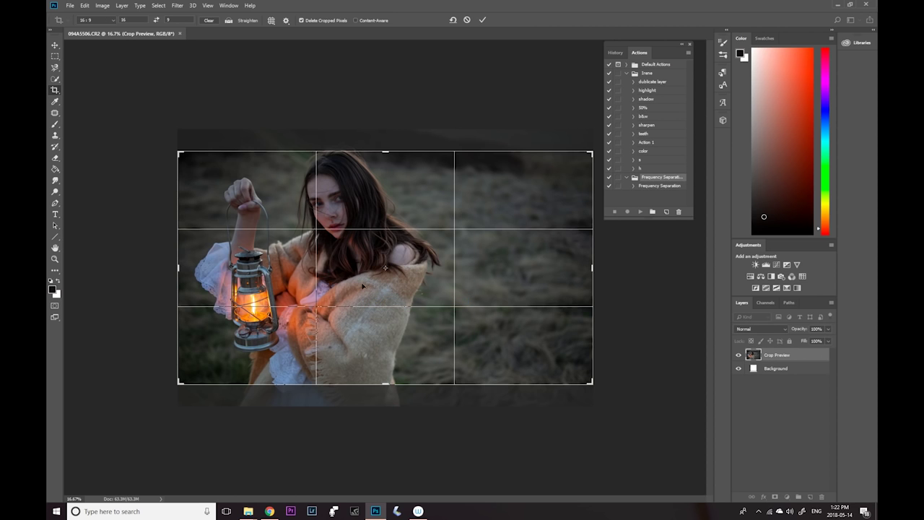
left_click_drag(368, 267, 365, 284)
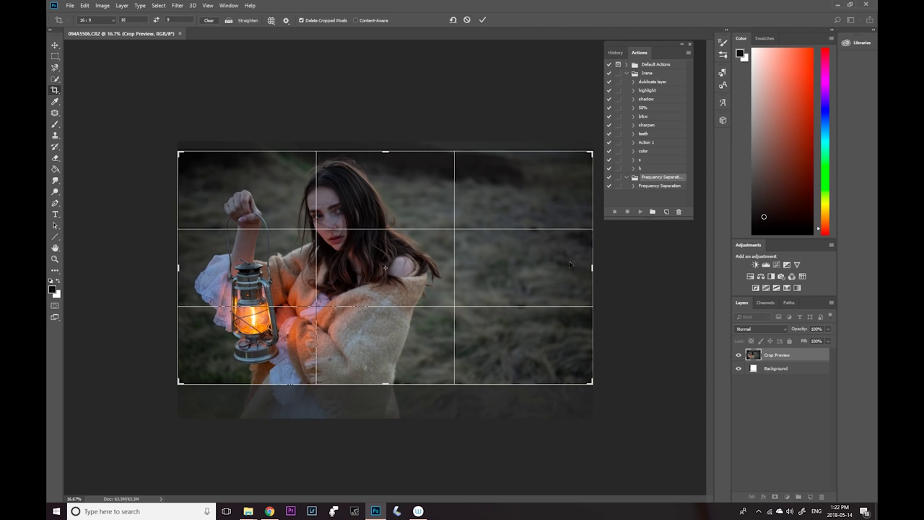
left_click_drag(179, 383, 155, 398)
left_click_drag(367, 279, 345, 279)
left_click(55, 45)
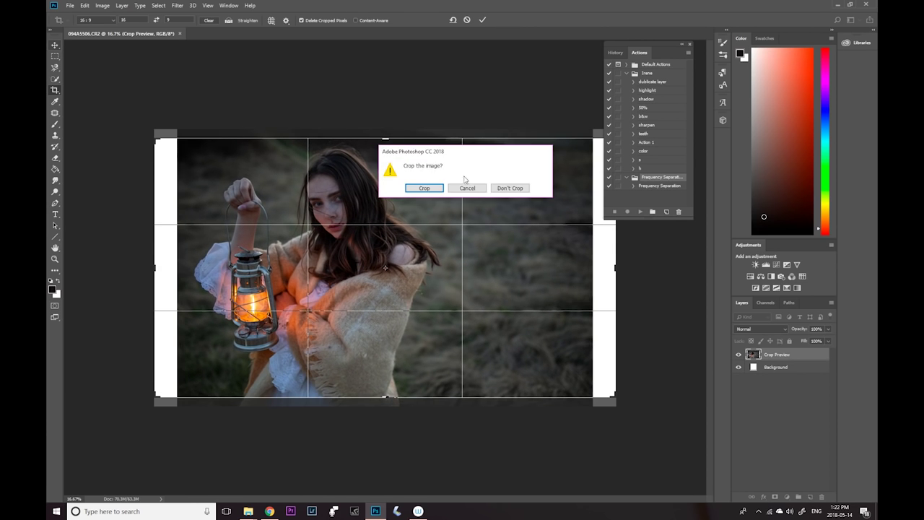
left_click(509, 188)
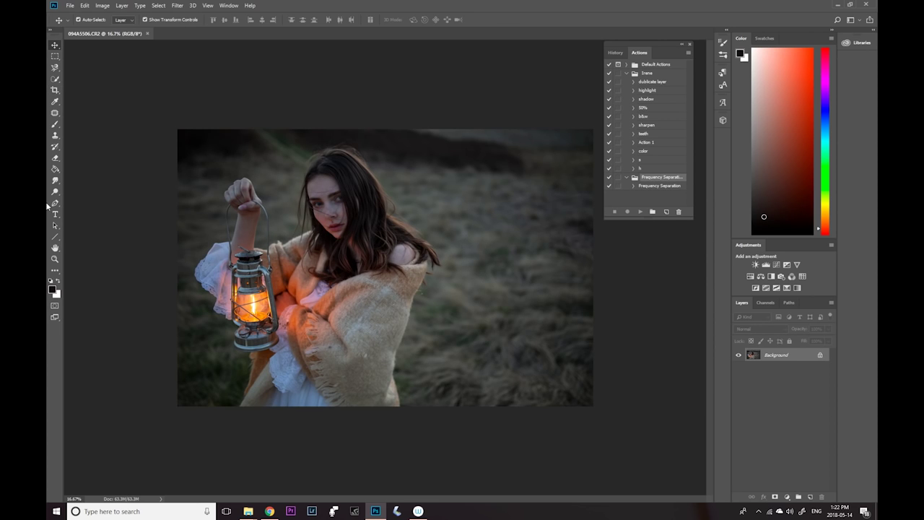
Step: Zoom in to 50% on the girl's face with the Zoom tool
left_click(55, 258)
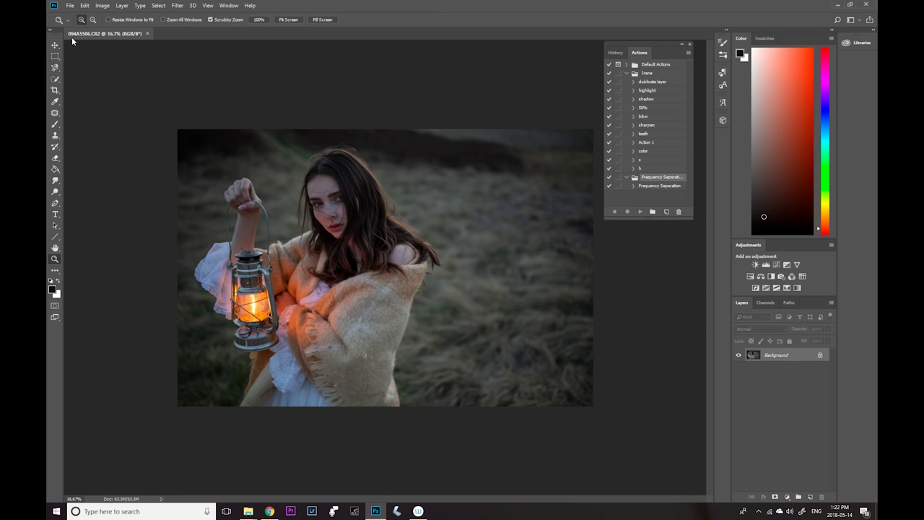
left_click(311, 200)
left_click(285, 173)
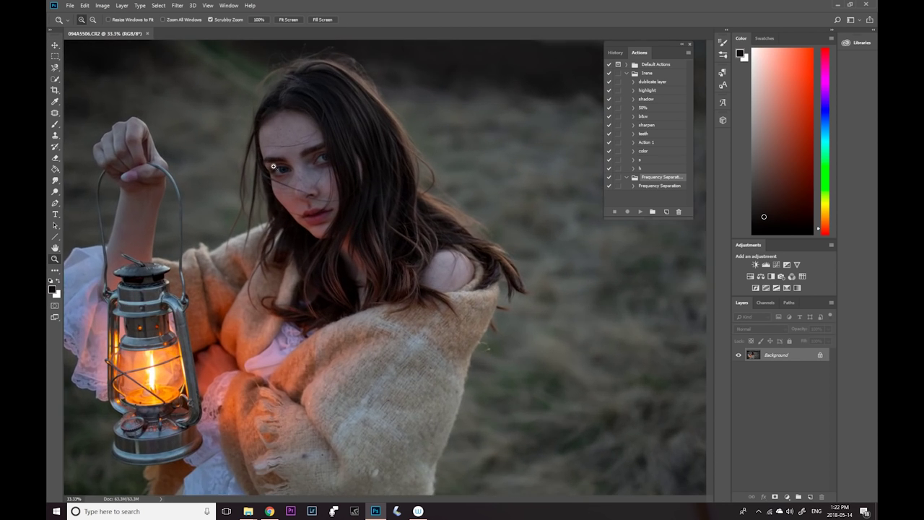
left_click(272, 166)
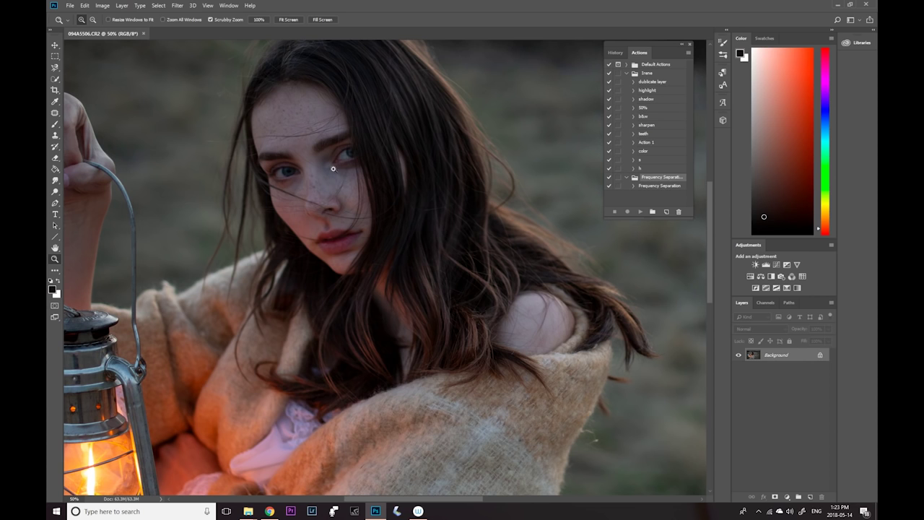
Step: Run the highlight action to add a masked Curves 1 layer, and zoom closer on the face
left_click(646, 91)
left_click(640, 211)
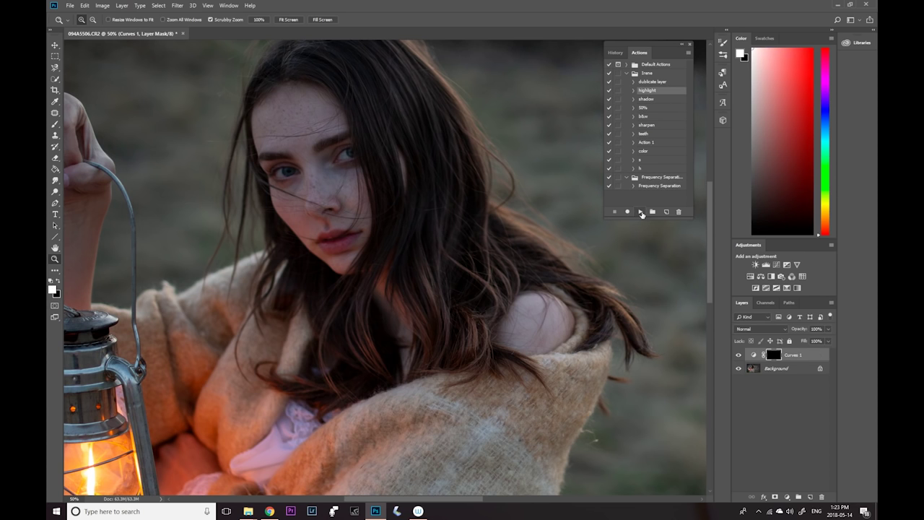
left_click(438, 183)
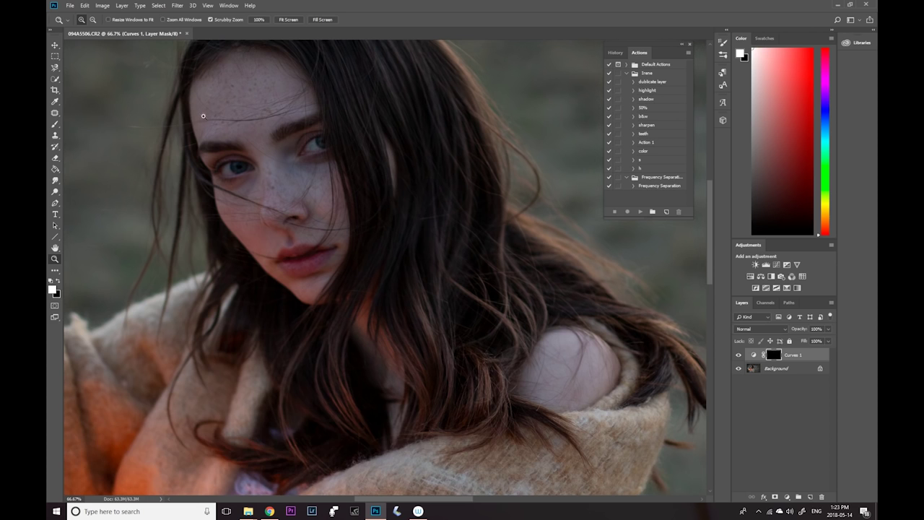
Step: Set up a larger soft round brush with 0% hardness at 100% opacity
key("b")
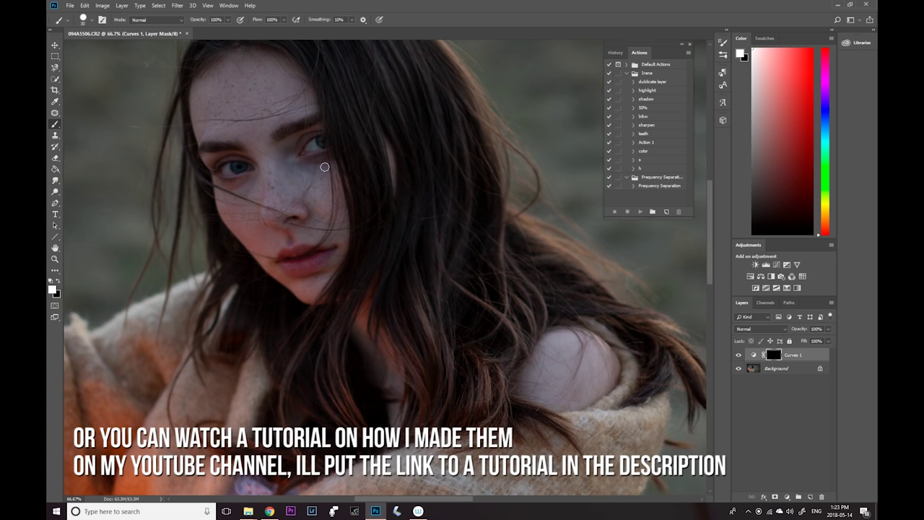
key("bracketright")
key("bracketright")
key("bracketright")
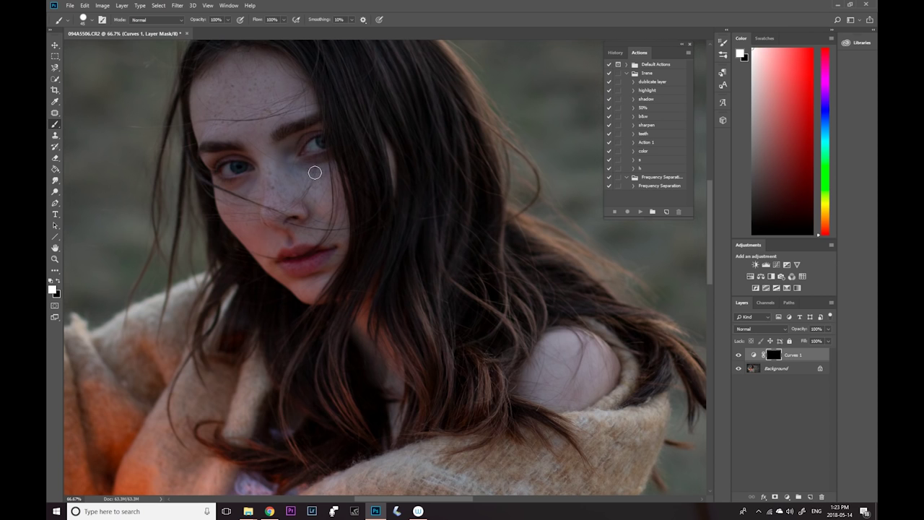
left_click(228, 20)
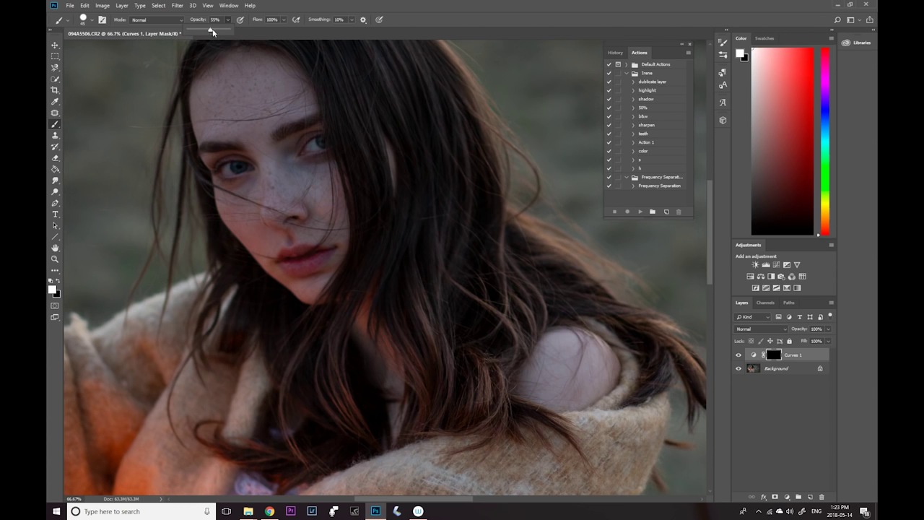
key("0")
left_click(92, 22)
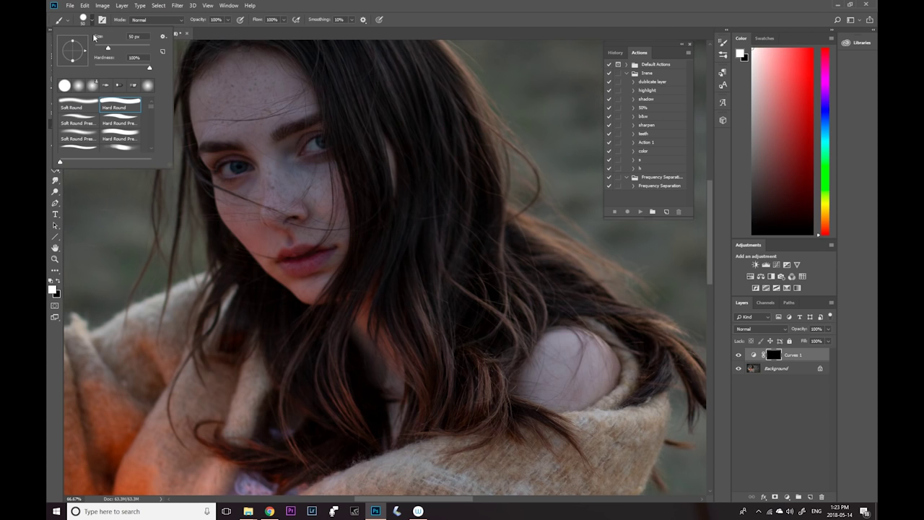
left_click(80, 137)
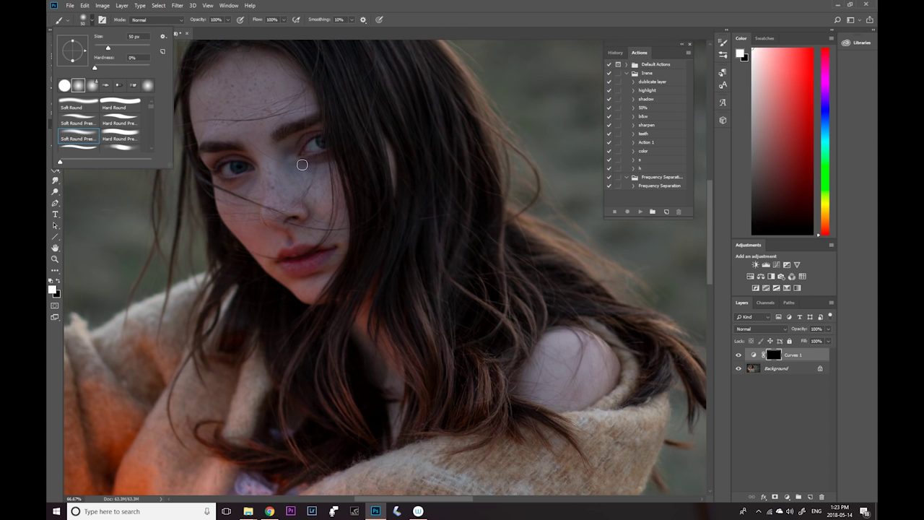
left_click(302, 165)
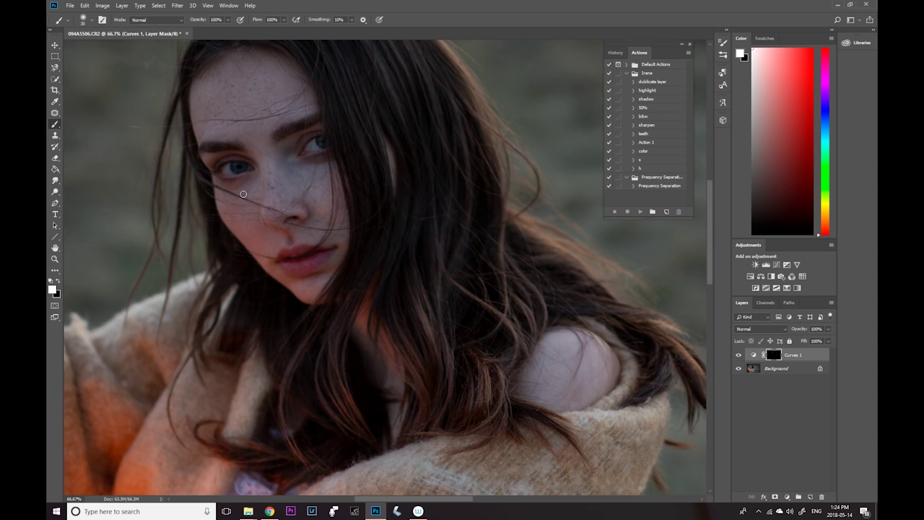
Step: Compare the face with Curves 1 on and off, then zoom out to show the lantern
left_click(739, 354)
left_click(738, 355)
left_click(738, 355)
left_click(738, 355)
left_click(738, 354)
left_click(738, 355)
left_click(54, 258)
left_click(92, 20)
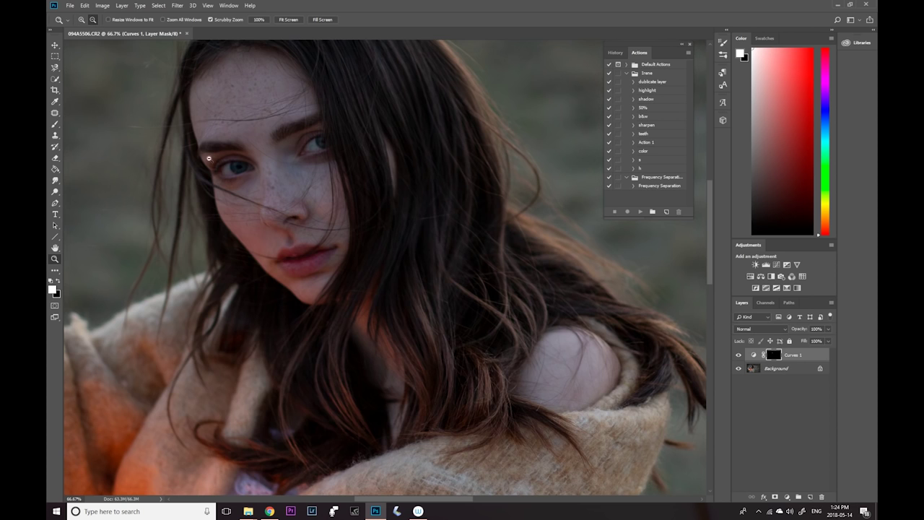
left_click(232, 186)
left_click(232, 186)
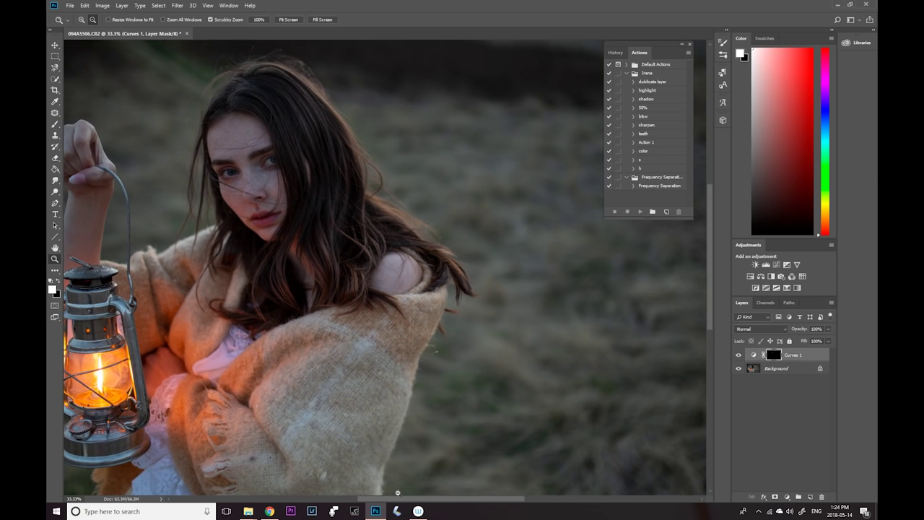
scroll(397, 493, "left", 3)
Step: Compare the full image with and without Curves 1, and lower its opacity to 68%
left_click(741, 357)
left_click(741, 357)
left_click(741, 357)
left_click(740, 355)
left_click(741, 356)
left_click(743, 356)
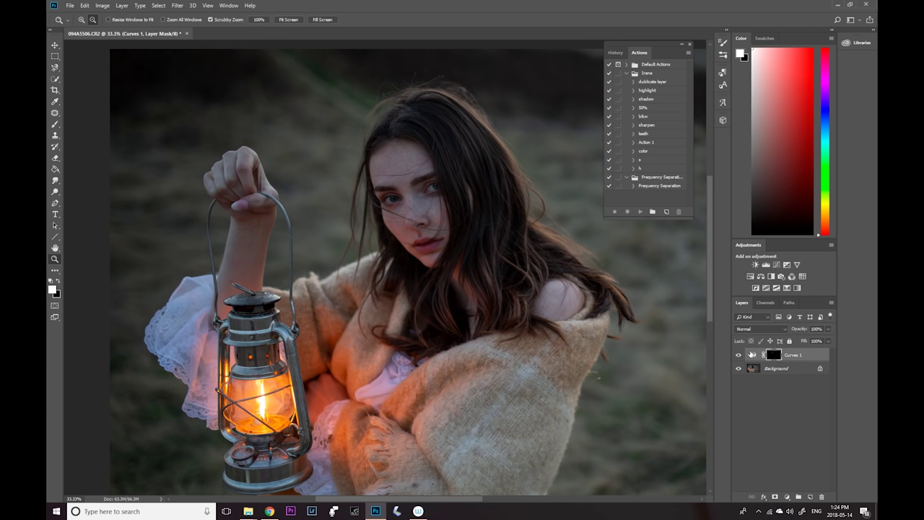
left_click(829, 331)
left_click_drag(828, 340, 821, 342)
left_click(739, 355)
left_click(739, 355)
Step: Delete the Curves 1 layer and duplicate Background, redoing the copy by dragging onto New Layer
right_click(792, 367)
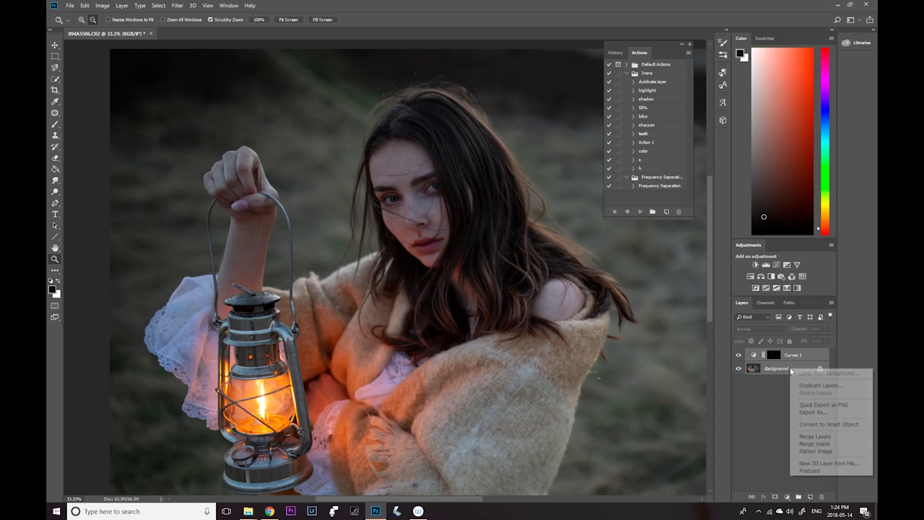
left_click(815, 433)
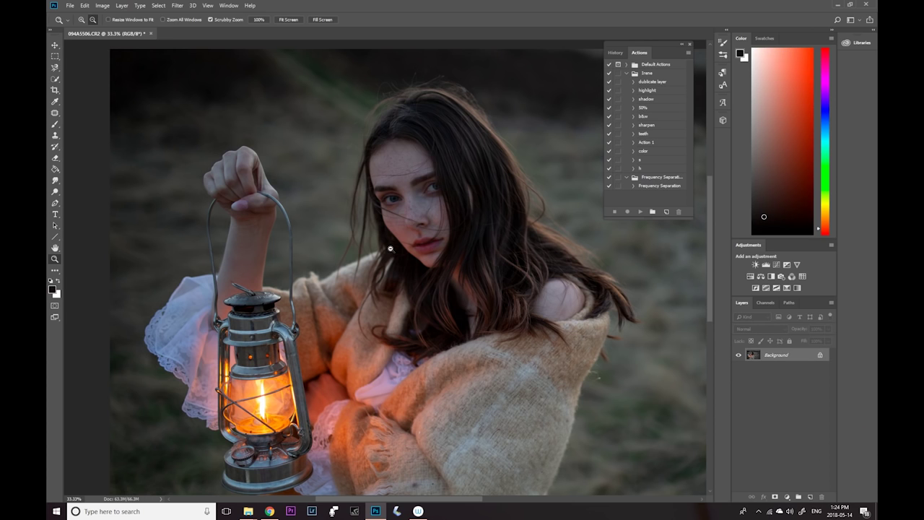
right_click(770, 356)
left_click(783, 374)
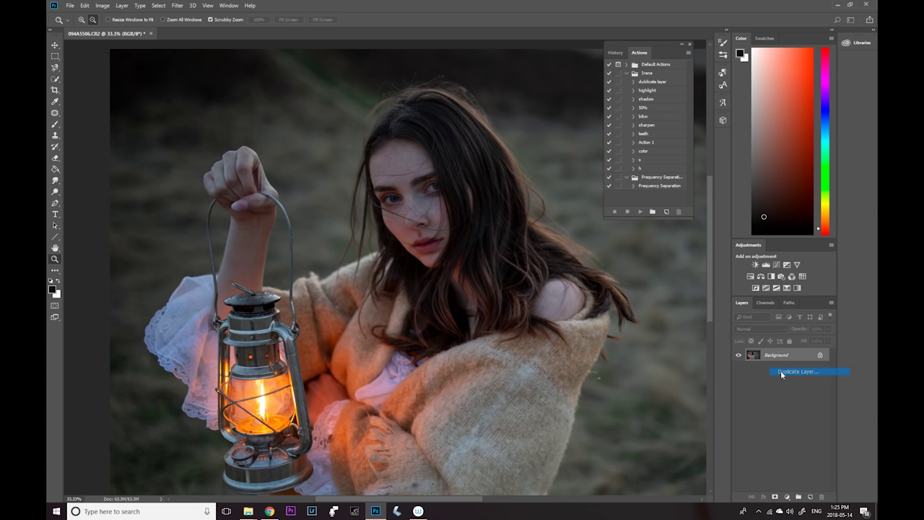
left_click(536, 158)
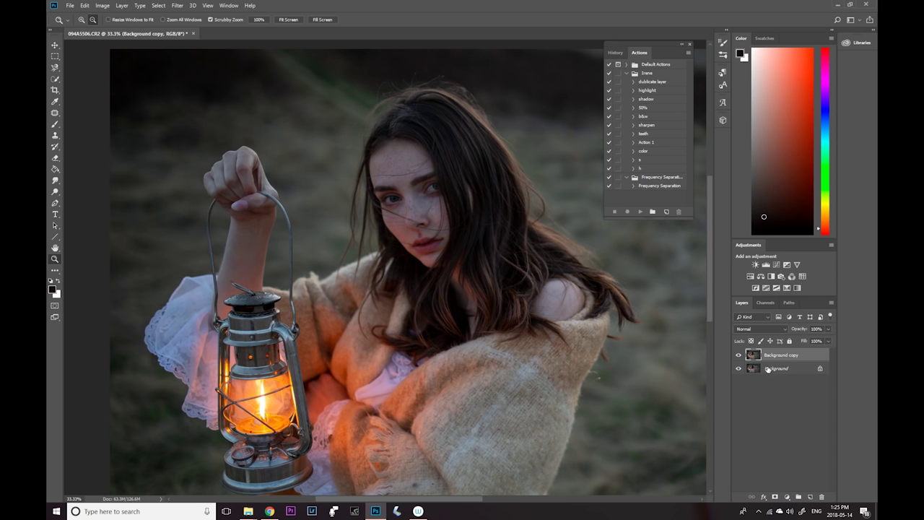
left_click_drag(780, 356, 822, 497)
left_click_drag(773, 357, 810, 498)
Step: Open Liquify on the copy layer and push the hair strands outward past the shoulder
left_click(177, 6)
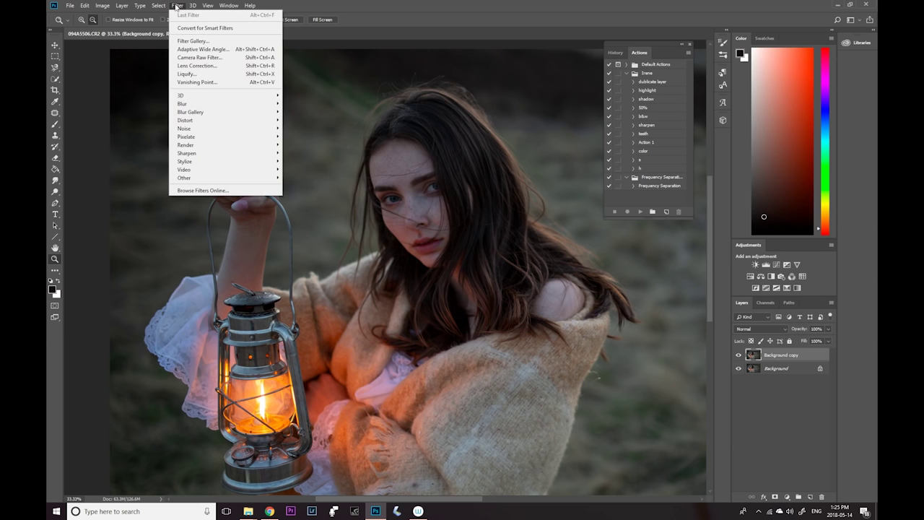
left_click(188, 74)
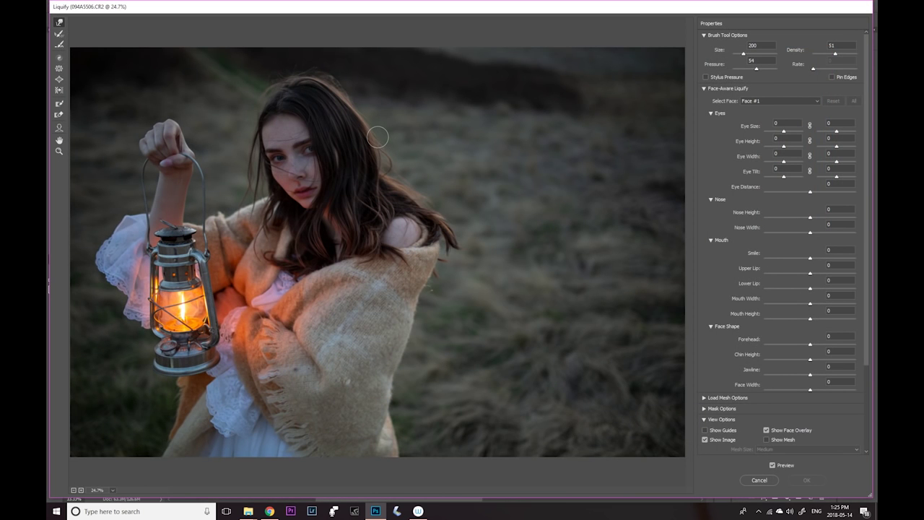
key("bracketright")
key("bracketright")
key("bracketright")
key("bracketright")
key("bracketright")
key("bracketright")
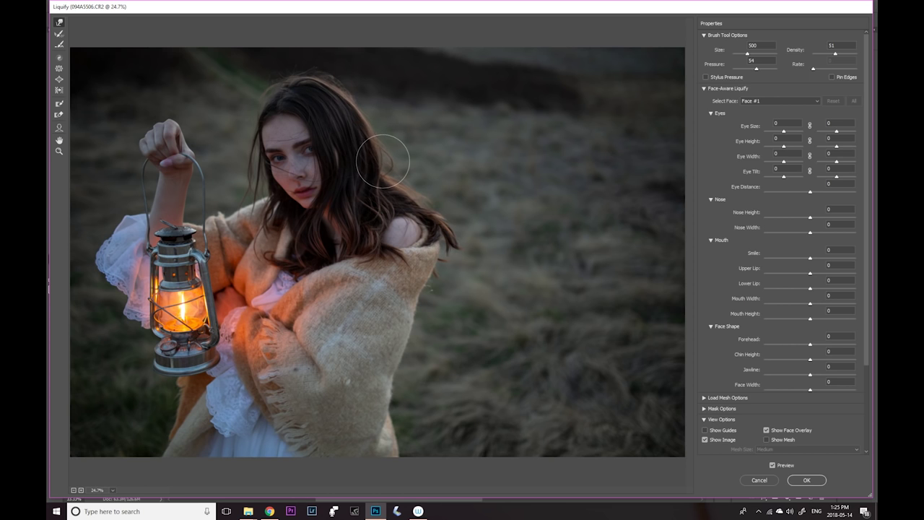
mouse_move(431, 186)
left_mouse_down()
mouse_move(450, 200)
mouse_move(472, 243)
left_mouse_up()
Step: Push the lace sleeve left and down with a 400 brush, leaving the brush size at 400
key("bracketleft")
key("bracketleft")
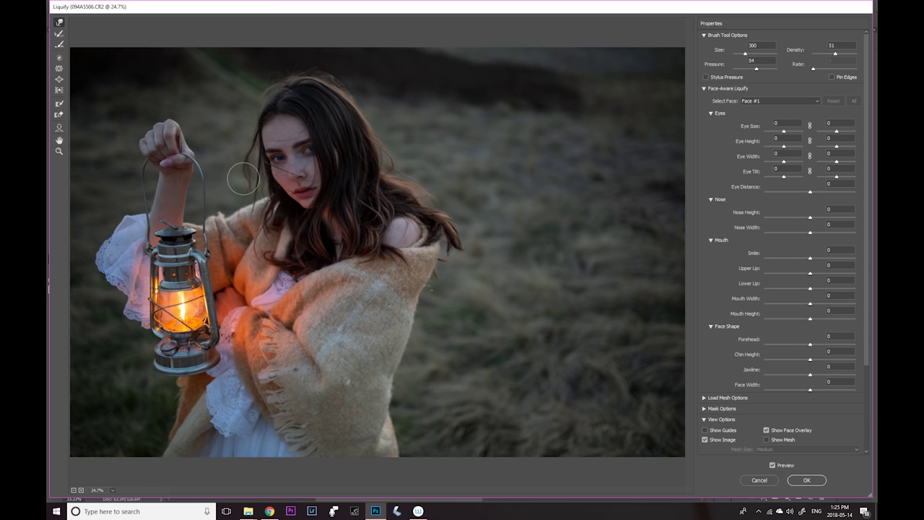
key("bracketleft")
key("bracketright")
key("bracketright")
key("bracketright")
key("bracketright")
key("bracketright")
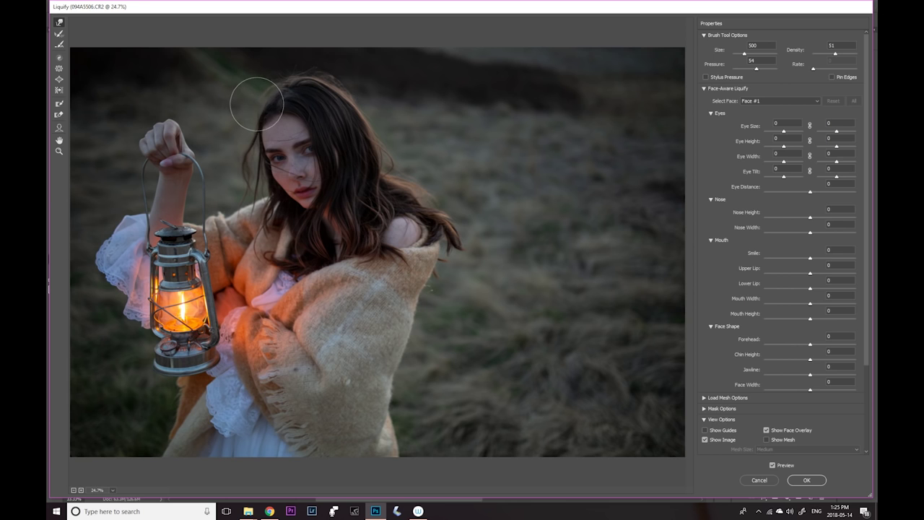
key("bracketleft")
key("bracketleft")
key("bracketleft")
key("bracketleft")
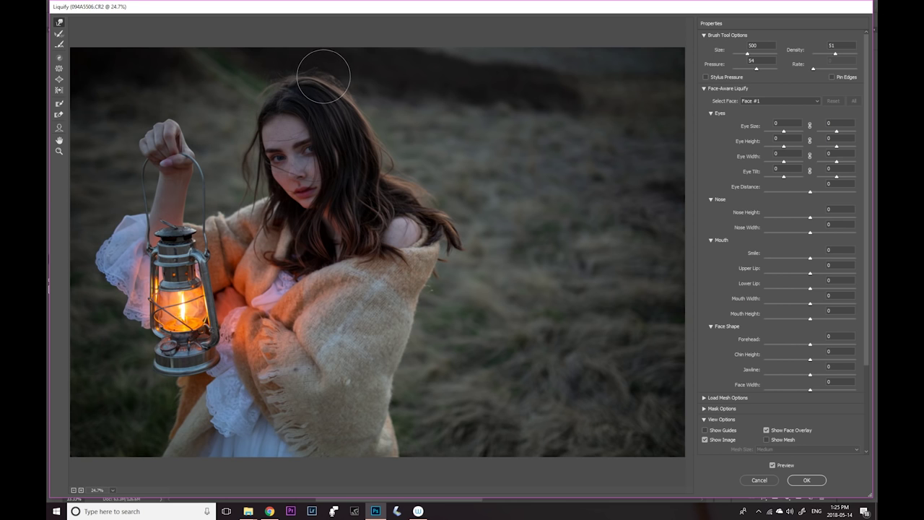
key("bracketleft")
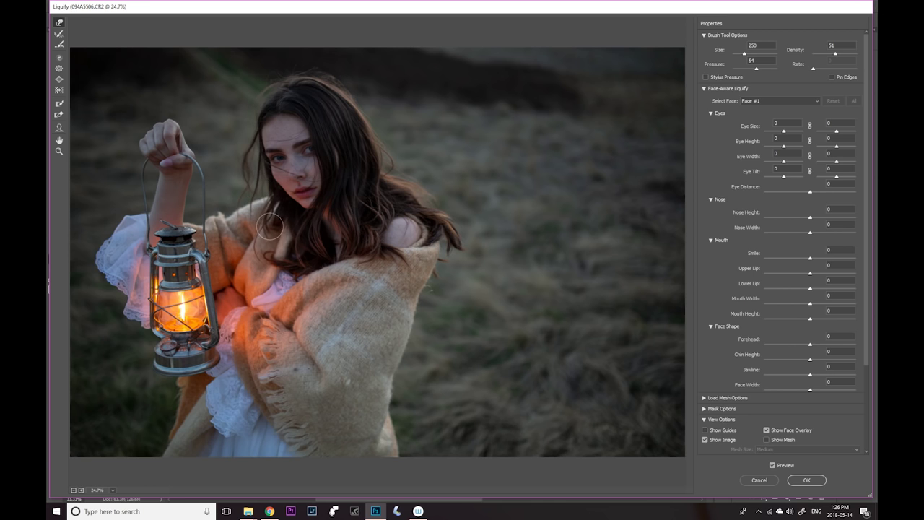
key("bracketright")
key("bracketright")
key("bracketright")
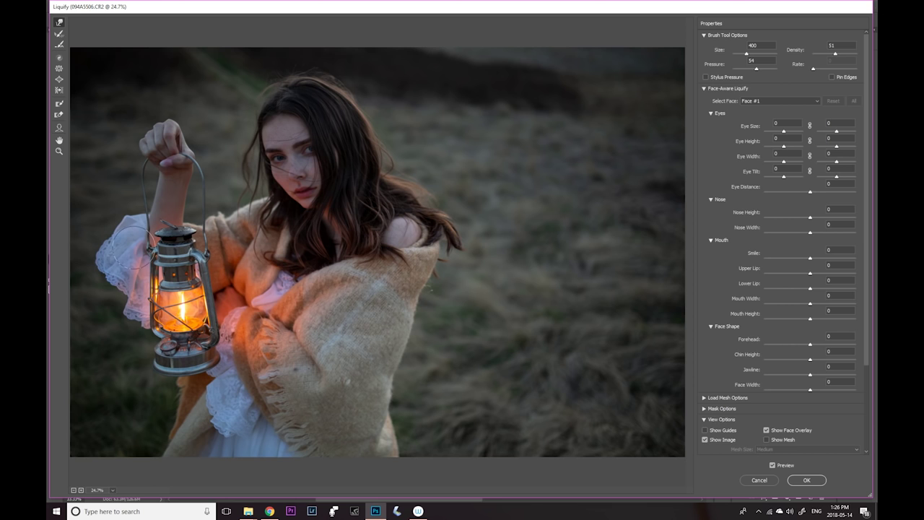
mouse_move(114, 242)
left_mouse_down()
mouse_move(104, 217)
mouse_move(94, 269)
mouse_move(108, 292)
mouse_move(96, 257)
left_mouse_up()
key("bracketright")
key("bracketright")
key("bracketright")
key("bracketright")
key("bracketright")
key("bracketright")
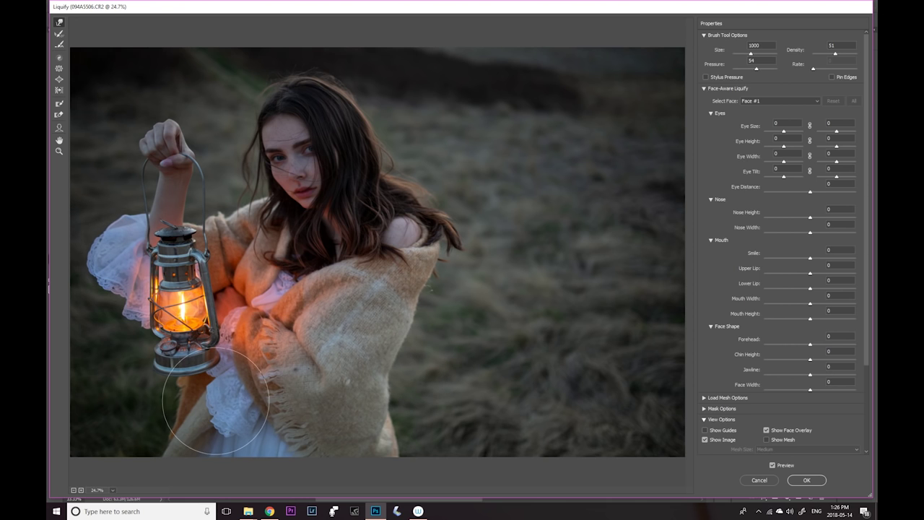
key("bracketleft")
key("bracketleft")
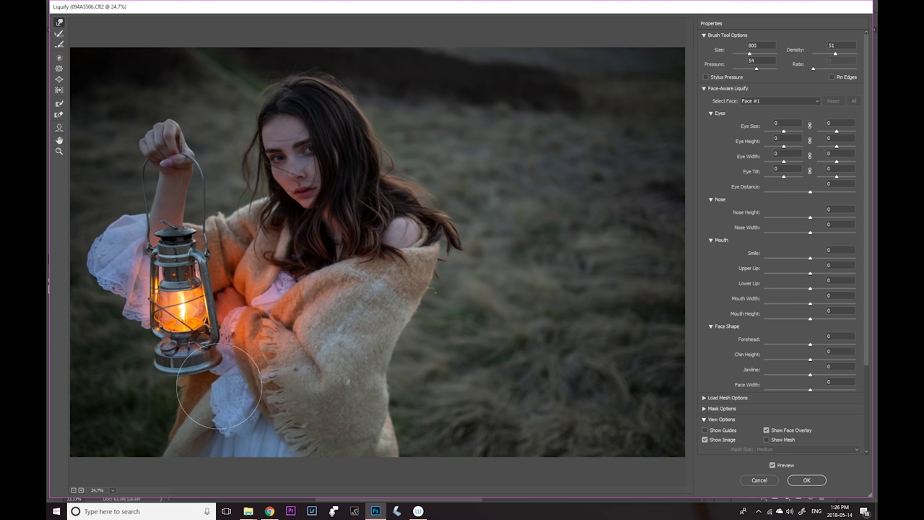
key("bracketleft")
key("bracketleft")
key("bracketleft")
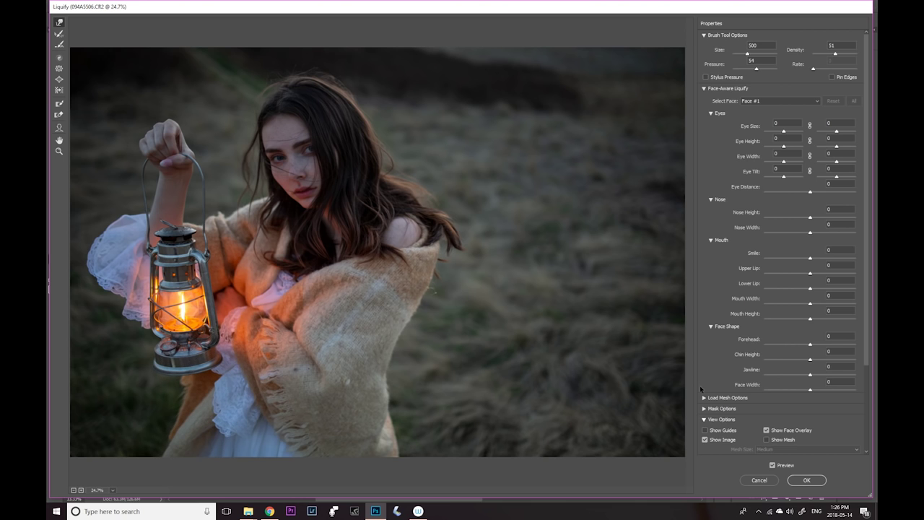
key("bracketleft")
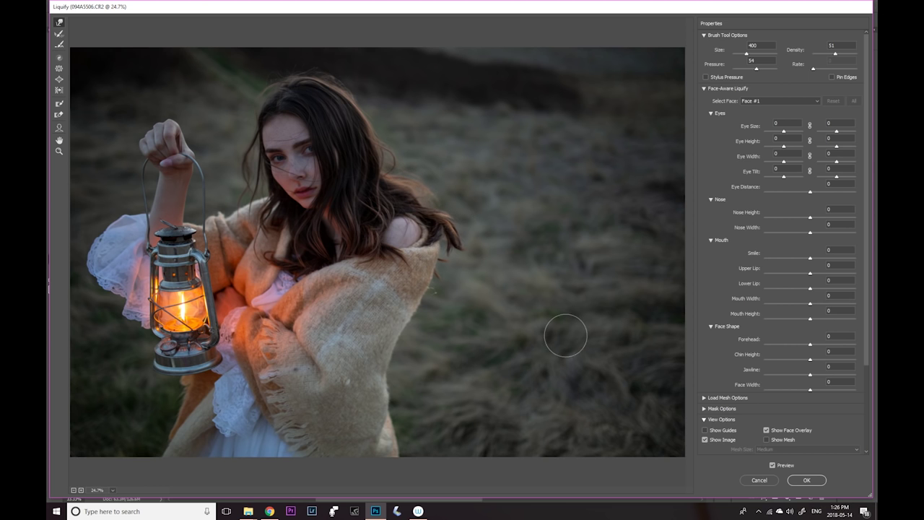
Step: Apply the Liquify warp, zoom out to 16.7%, and compare with the warped layer hidden
left_click(804, 480)
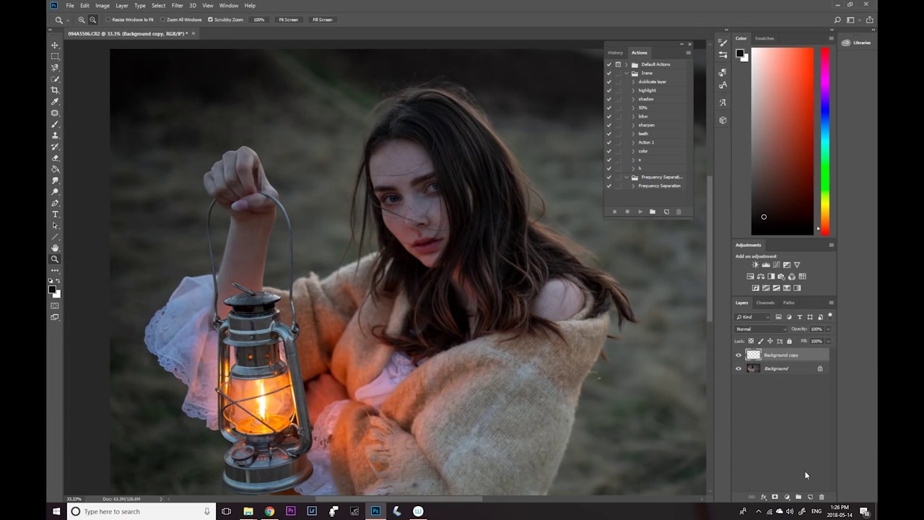
left_click(460, 271, "alt")
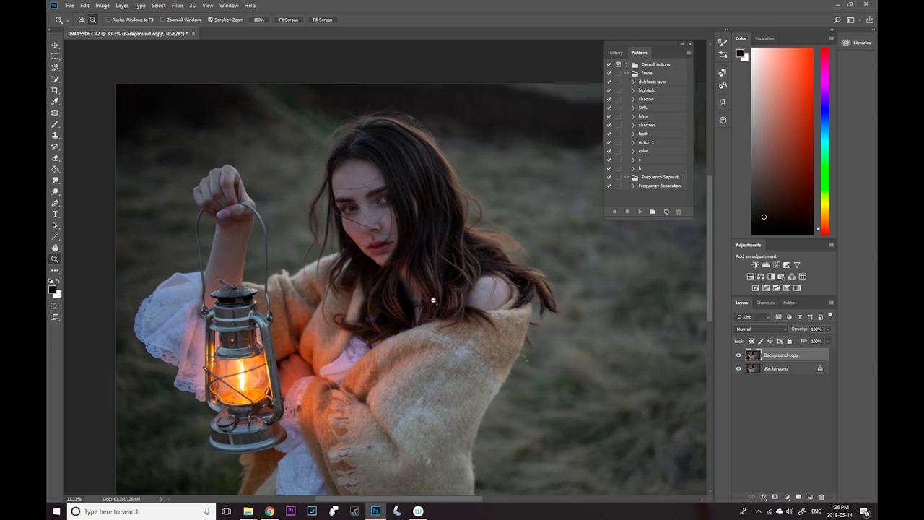
left_click(377, 302, "alt")
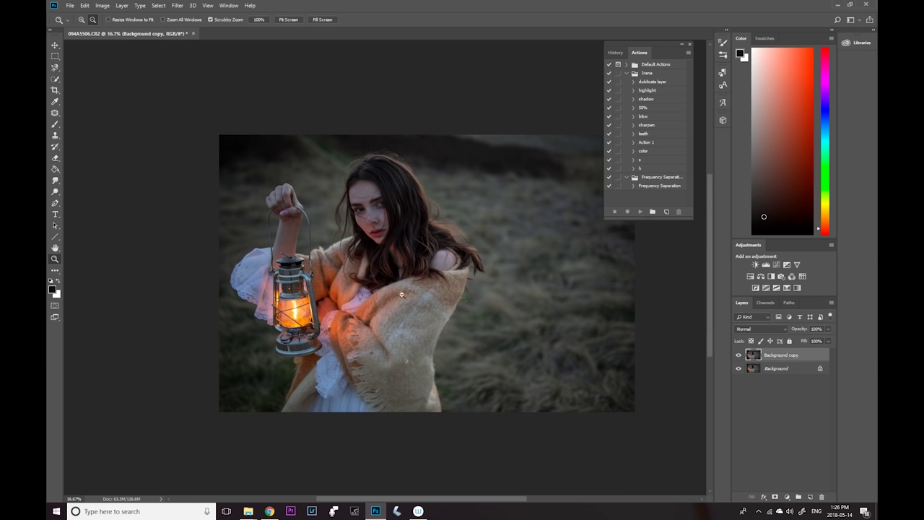
left_click(738, 355)
left_click(738, 356)
left_click(738, 356)
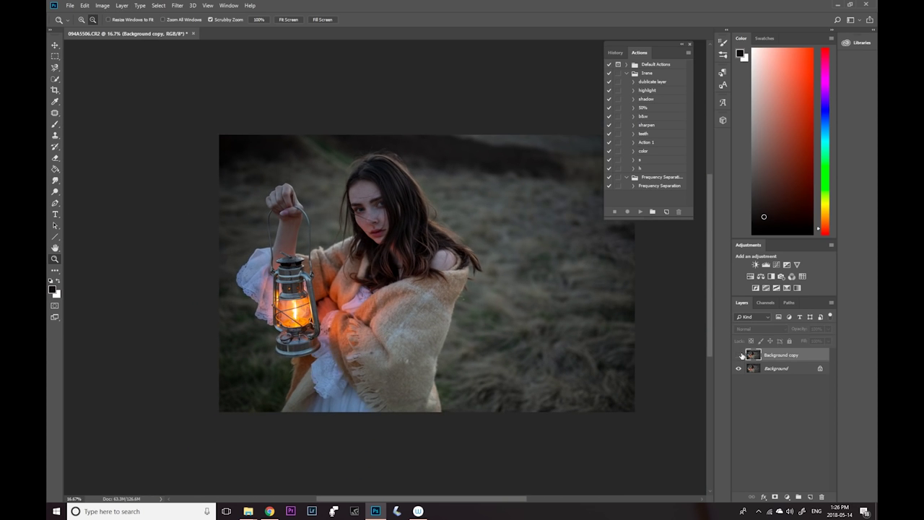
left_click(739, 355)
left_click(738, 355)
left_click(739, 356)
Step: Erase the warp on the left sleeve with a larger Eraser brush, then compare the result
left_click(55, 157)
key("bracketright")
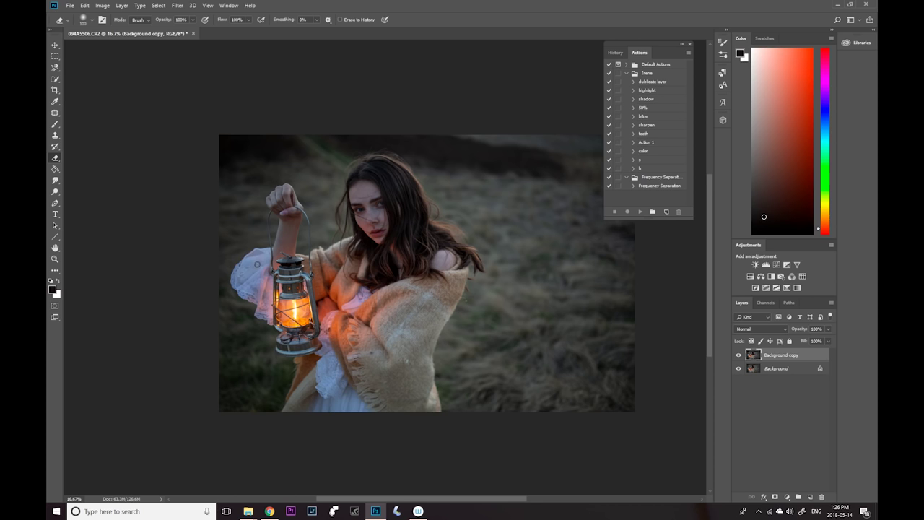
key("bracketright")
left_click_drag(244, 253, 245, 303)
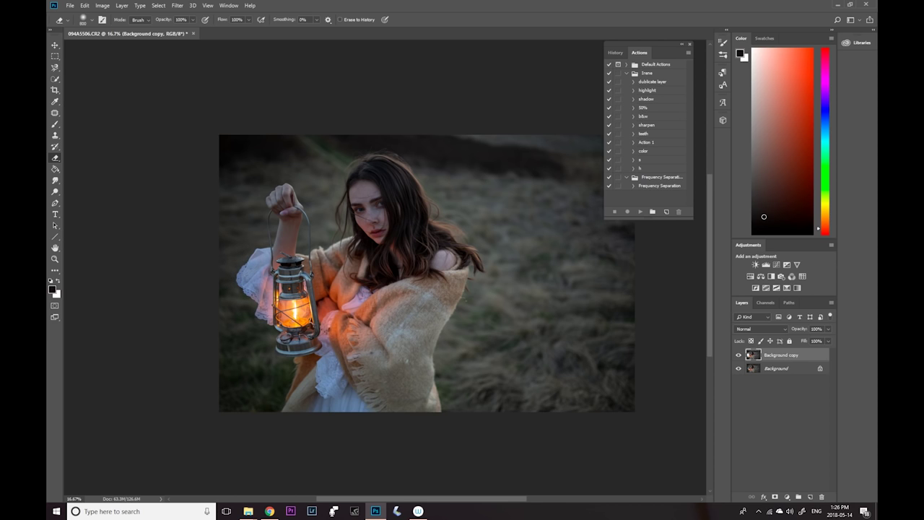
left_click(739, 355)
left_click(739, 355)
left_click(739, 355)
left_click(738, 356)
Step: Flatten the image into a single Background layer
right_click(770, 366)
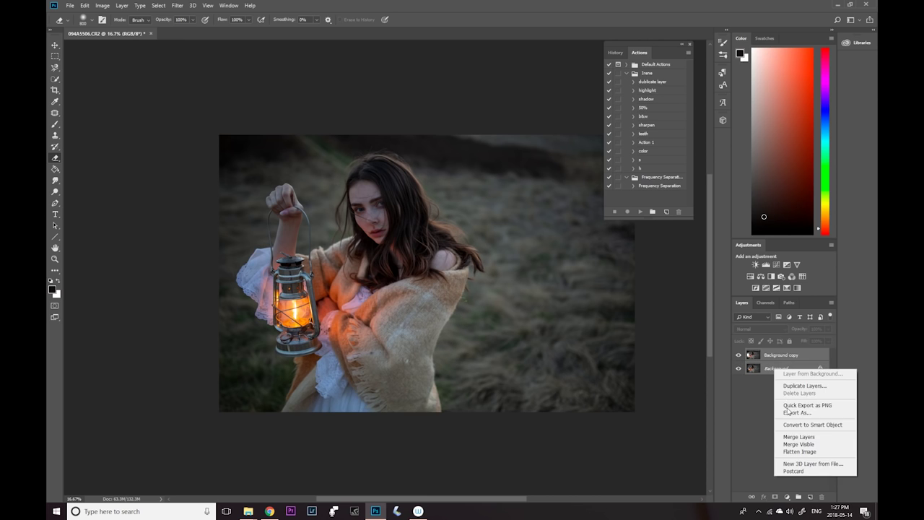
left_click(798, 439)
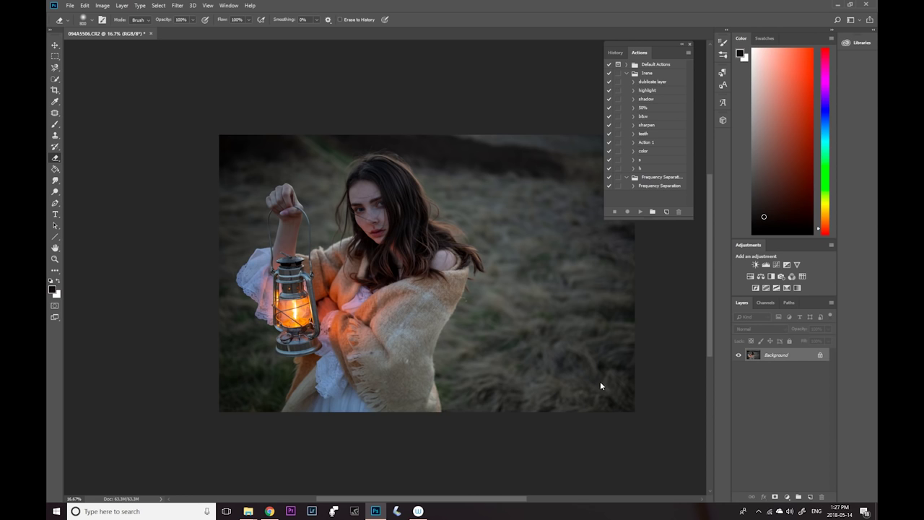
left_click_drag(397, 498, 416, 499)
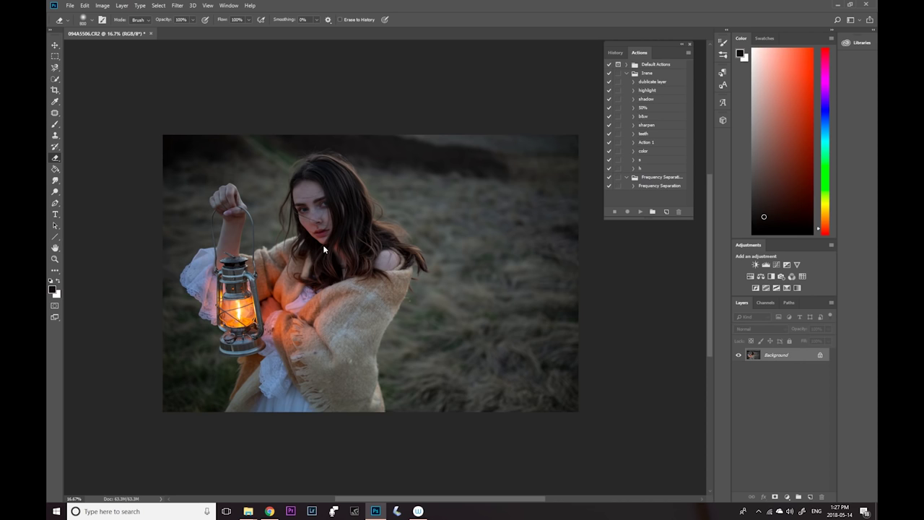
Step: Play the highlight action to add a masked Curves 1 layer, and zoom in to 33.3%
left_click(644, 91)
left_click(640, 211)
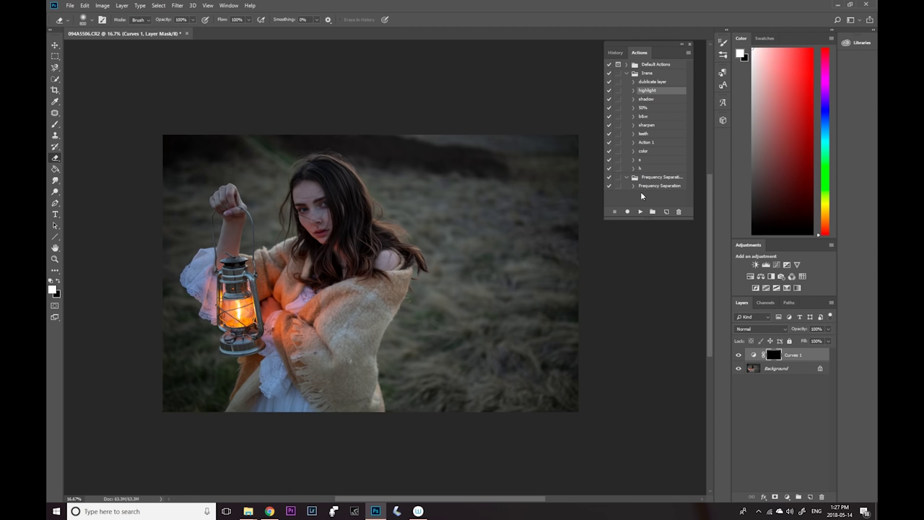
left_click(54, 259)
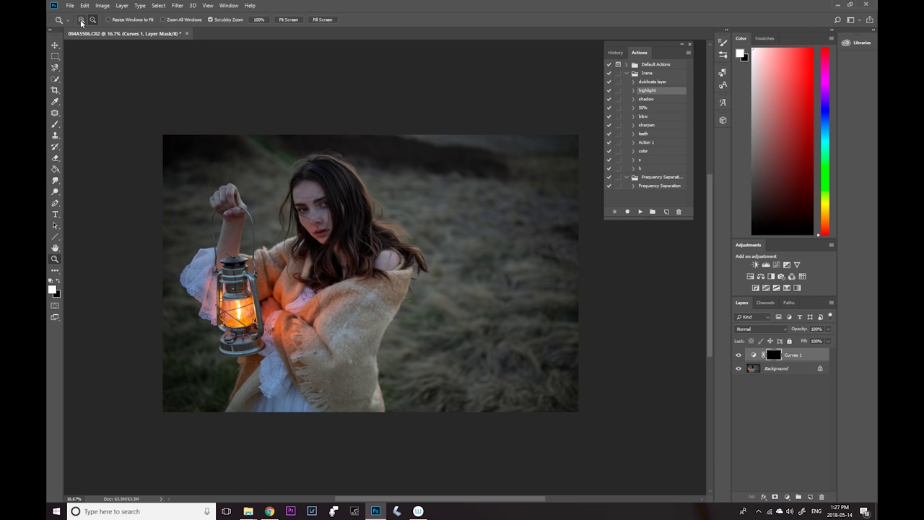
left_click(332, 168)
left_click(332, 129)
Step: Brush over two hair strands on the right and beside the face, comparing with Curves 1 hidden
left_click(54, 125)
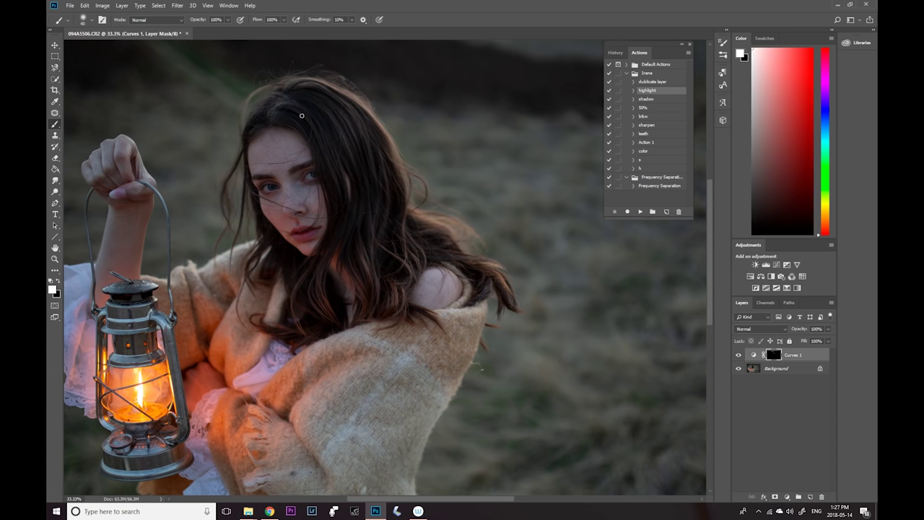
left_click_drag(355, 119, 367, 137)
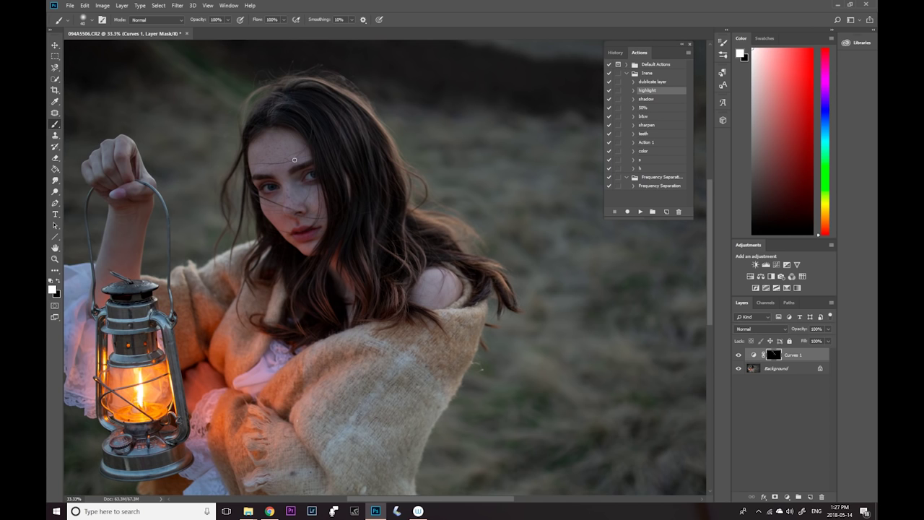
left_click_drag(246, 191, 232, 248)
left_click(739, 355)
left_click(739, 355)
left_click(741, 356)
left_click(739, 356)
Step: Zoom in on the girl's face and return to the Brush tool
left_click(55, 258)
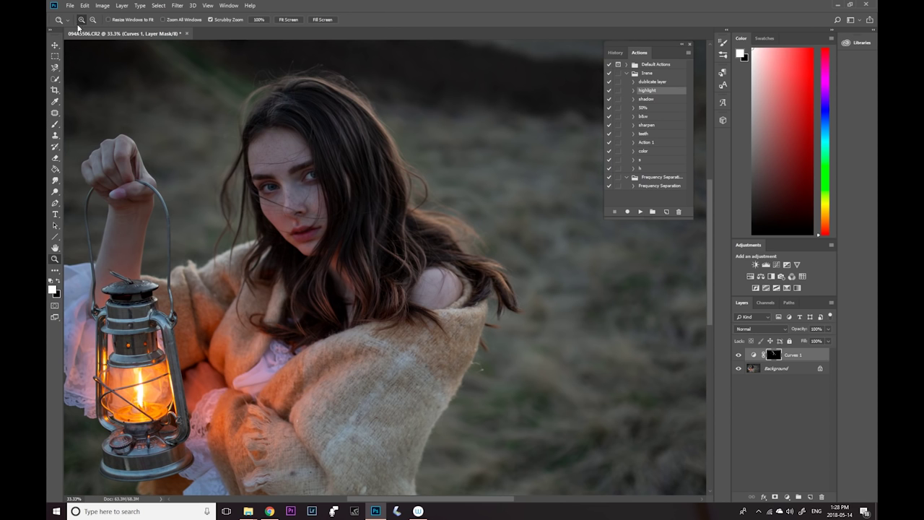
left_click(303, 218)
left_click(55, 124)
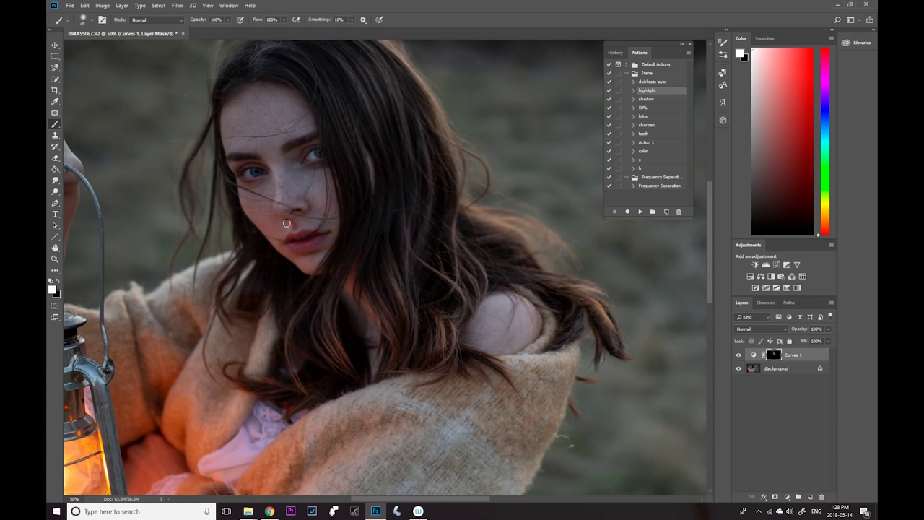
Step: Paint white on the Curves 1 mask over the scarf below the face, using a 150 brush
key("bracketleft")
key("bracketright")
key("bracketright")
key("bracketright")
key("bracketright")
key("bracketright")
key("bracketright")
key("bracketright")
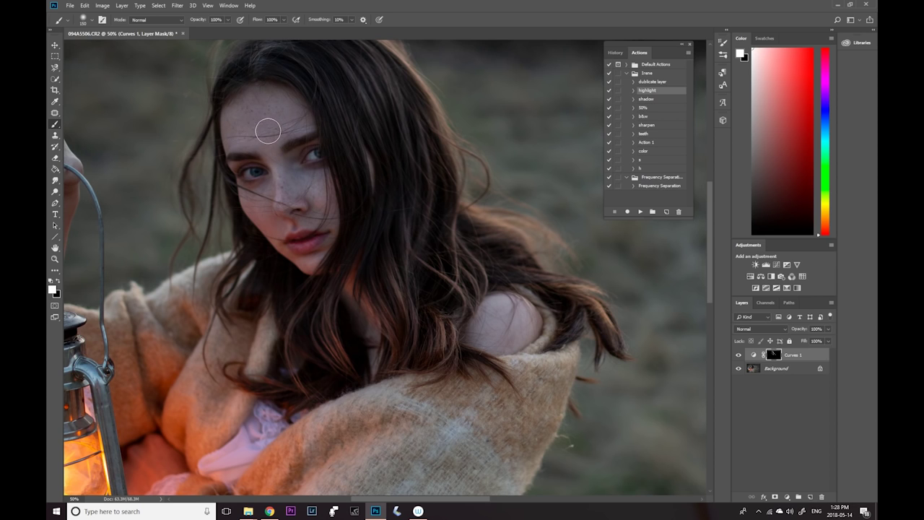
key("bracketleft")
key("bracketleft")
key("bracketleft")
key("bracketleft")
key("bracketleft")
key("bracketleft")
key("bracketleft")
key("bracketleft")
scroll(393, 493, "left", 5)
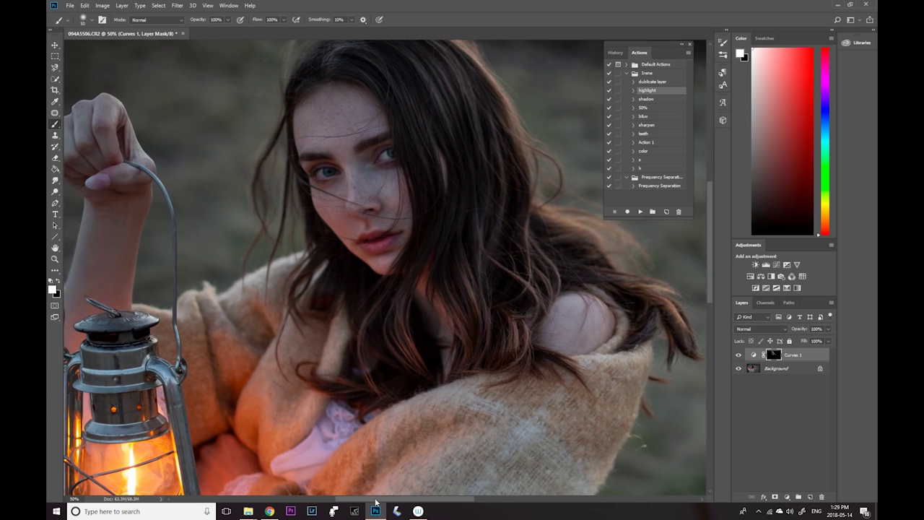
key("bracketright")
key("bracketright")
key("bracketright")
key("bracketright")
key("bracketright")
key("bracketright")
key("bracketright")
key("bracketright")
key("bracketright")
key("bracketright")
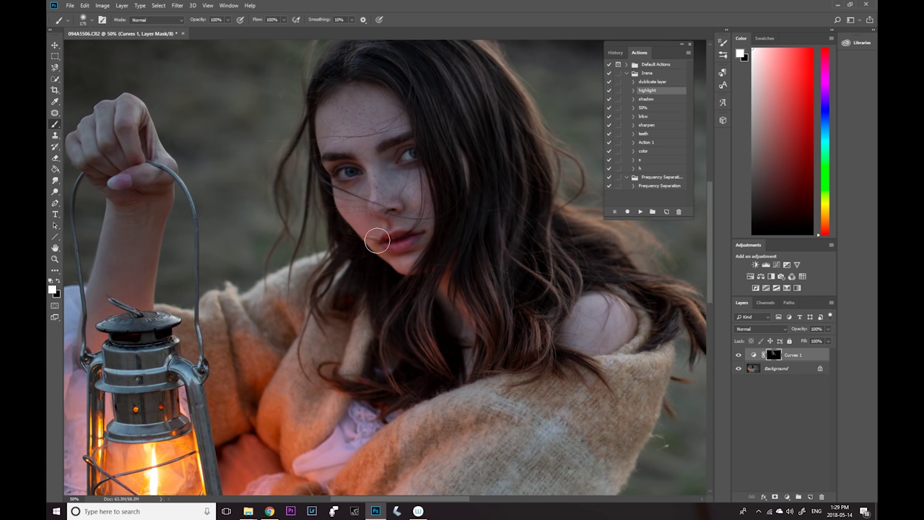
key("bracketleft")
key("bracketleft")
key("bracketleft")
key("bracketright")
key("bracketright")
mouse_move(338, 331)
left_mouse_down()
mouse_move(314, 379)
mouse_move(310, 426)
mouse_move(372, 469)
mouse_move(451, 408)
left_mouse_up()
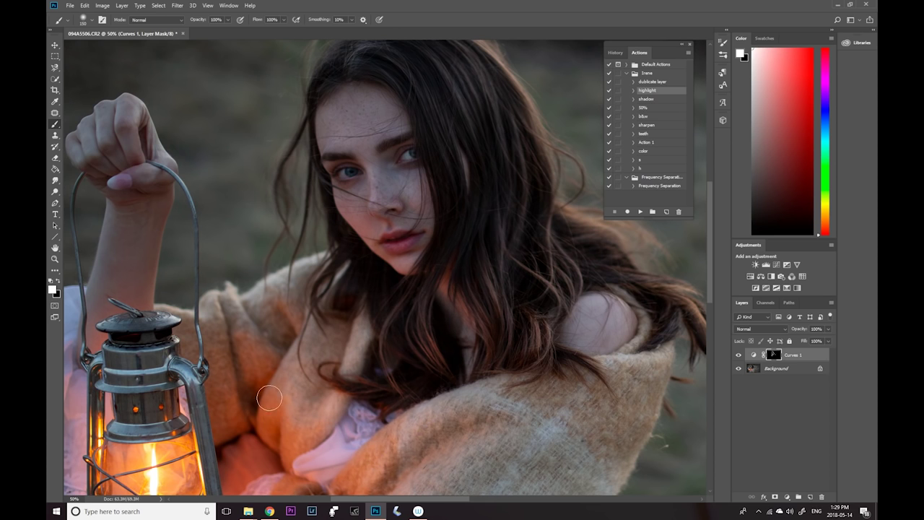
scroll(710, 207, "up", 2)
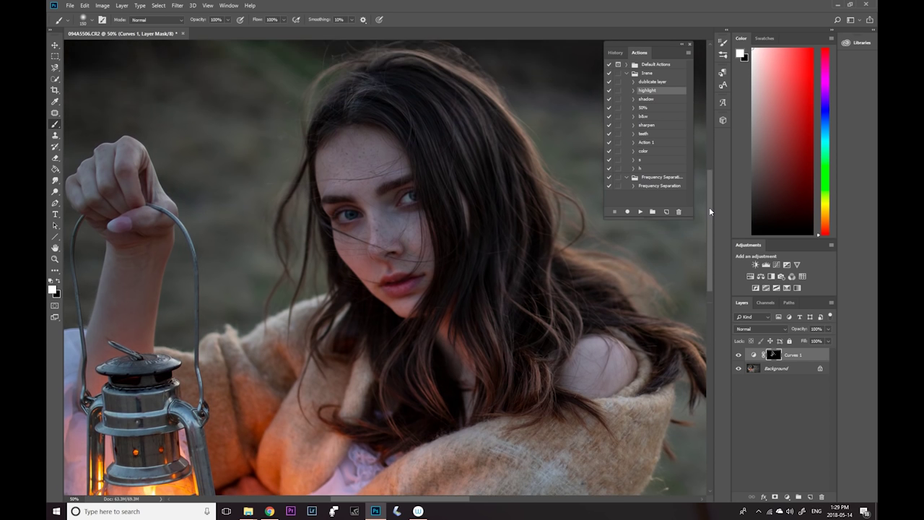
left_click_drag(363, 499, 329, 499)
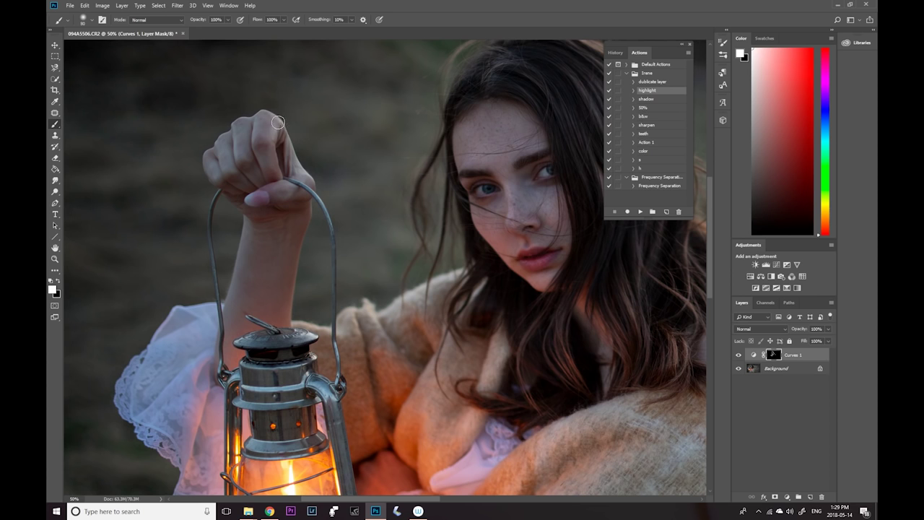
Step: Paint the forearm holding the lantern into the Curves 1 mask with a much smaller brush
key("bracketleft")
key("bracketleft")
key("bracketleft")
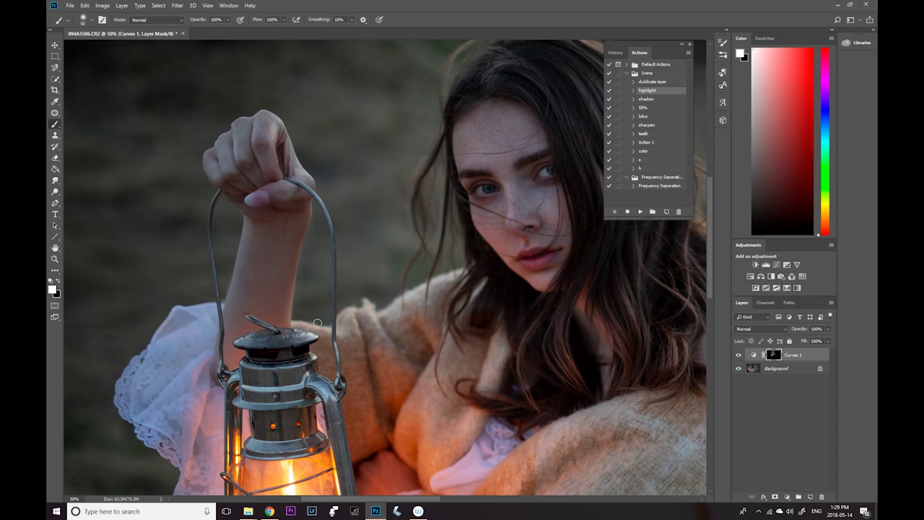
left_click_drag(243, 229, 238, 284)
key("bracketleft")
key("bracketleft")
key("bracketleft")
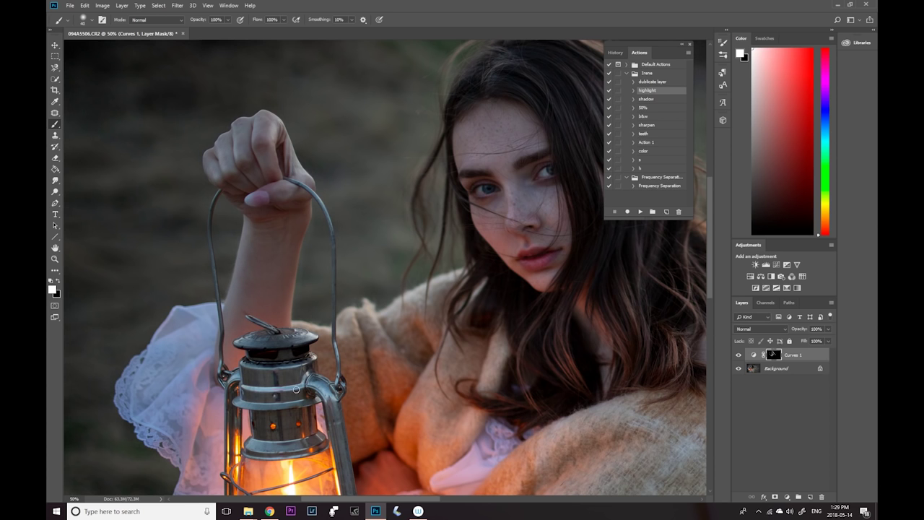
scroll(459, 254, "down", 5)
key("bracketright")
key("bracketright")
key("bracketright")
key("bracketright")
key("bracketright")
key("bracketright")
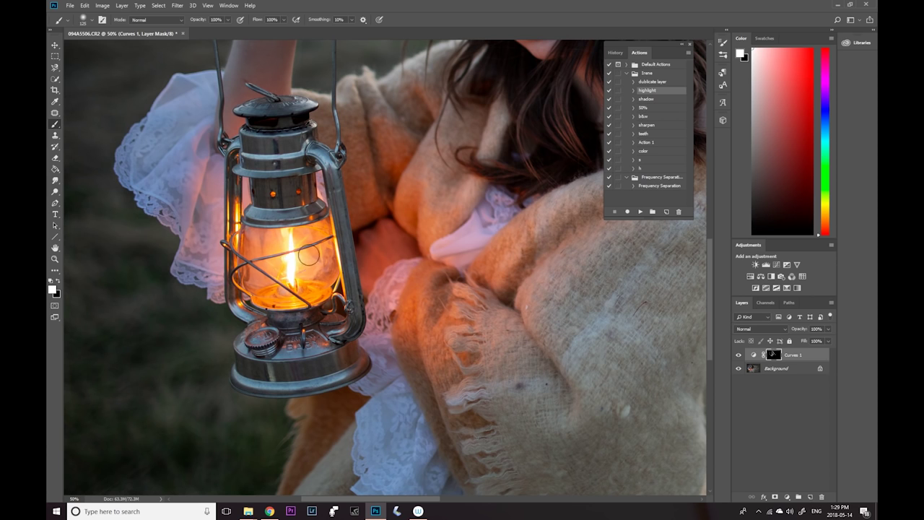
key("bracketleft")
key("bracketleft")
key("bracketleft")
key("bracketleft")
key("bracketleft")
key("bracketleft")
key("bracketleft")
key("bracketleft")
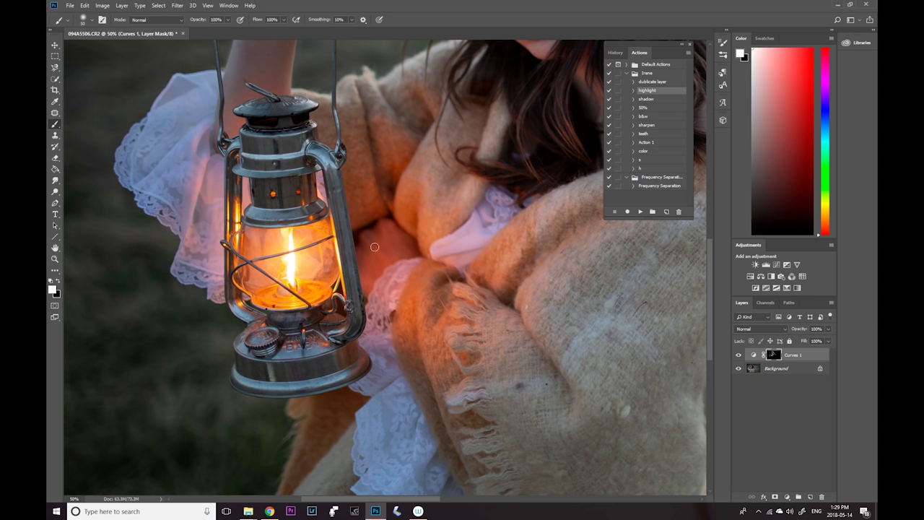
key("bracketright")
key("bracketright")
key("bracketright")
key("bracketright")
key("bracketright")
key("bracketright")
key("bracketright")
key("bracketleft")
key("bracketleft")
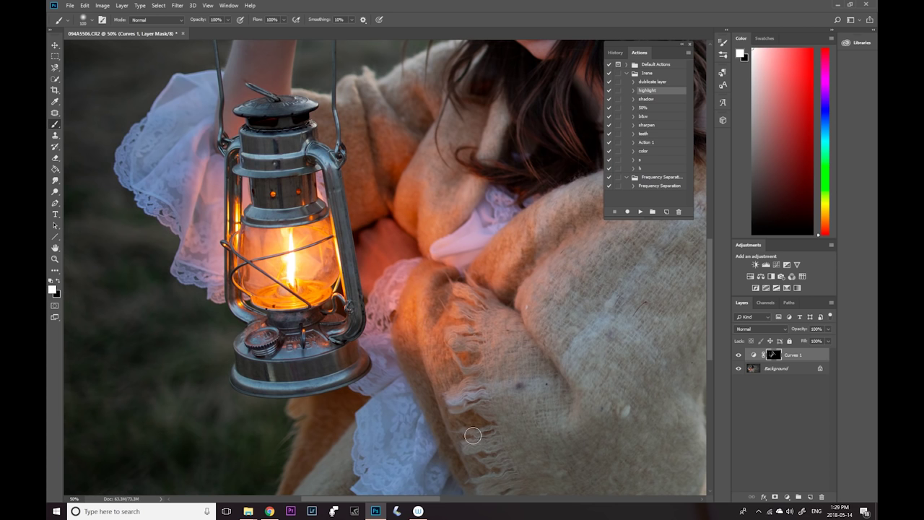
left_click(55, 258)
left_click(92, 20)
left_click(409, 190)
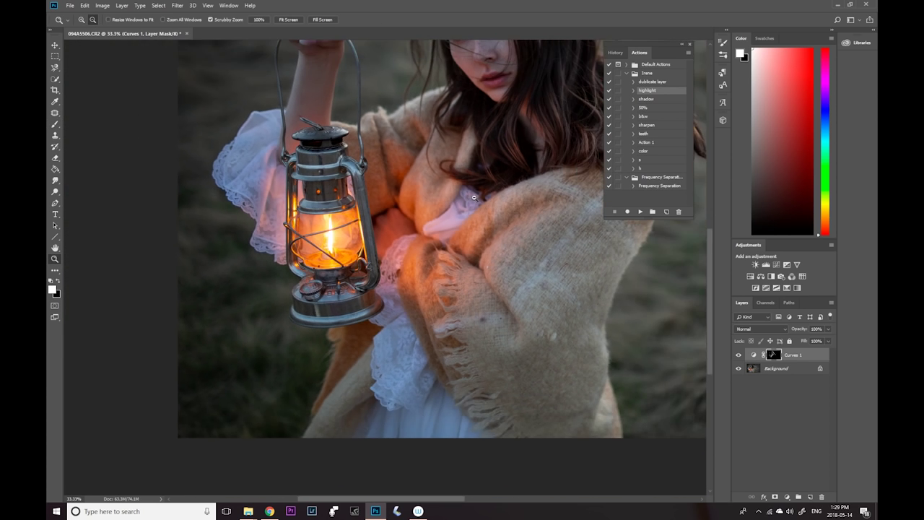
left_click(474, 196)
left_click(422, 203)
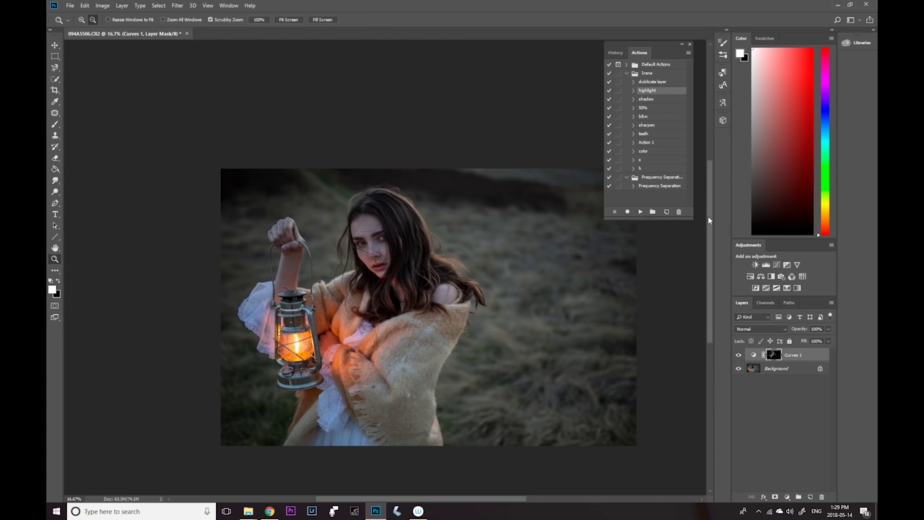
left_click_drag(709, 219, 710, 234)
left_click(738, 355)
left_click(738, 355)
left_click(738, 355)
left_click(738, 356)
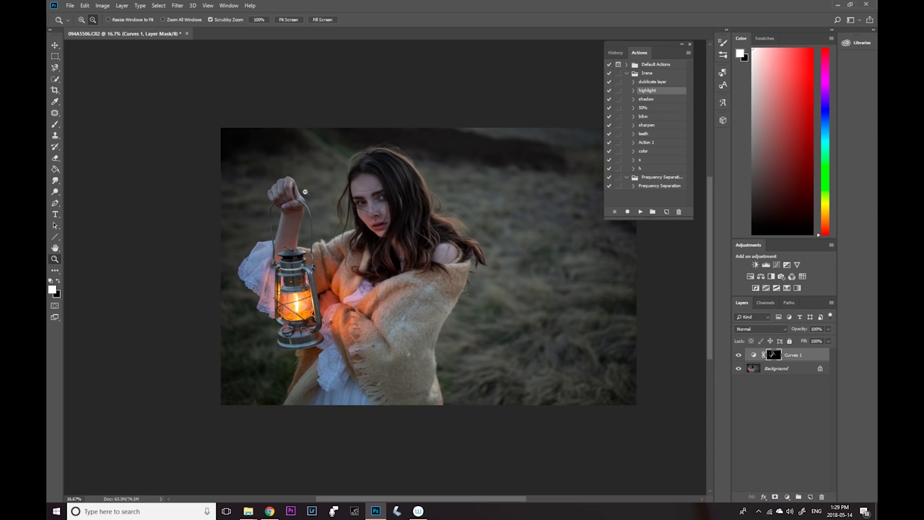
left_click(81, 19)
left_click(361, 204)
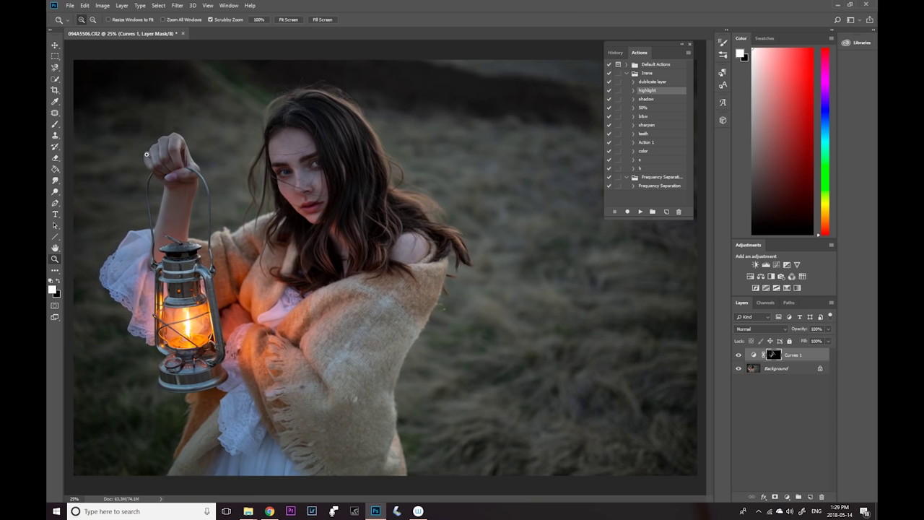
left_click(55, 123)
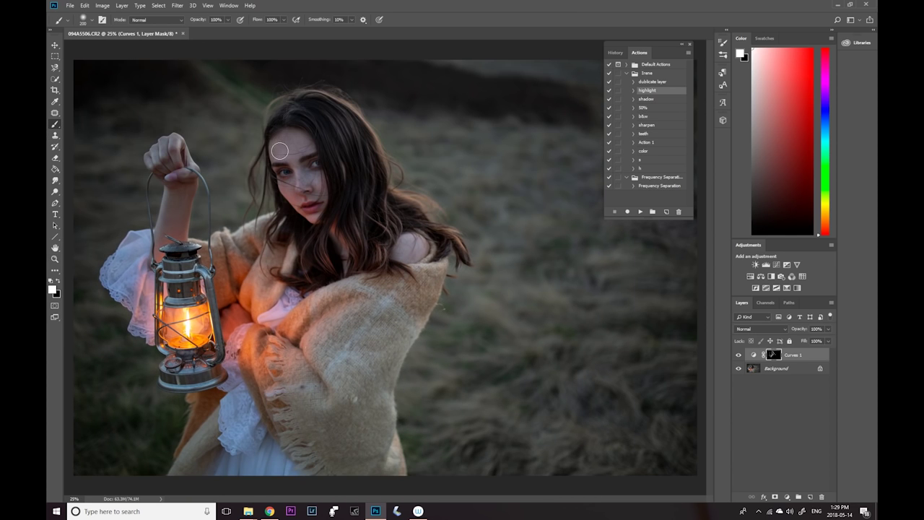
left_click(56, 157)
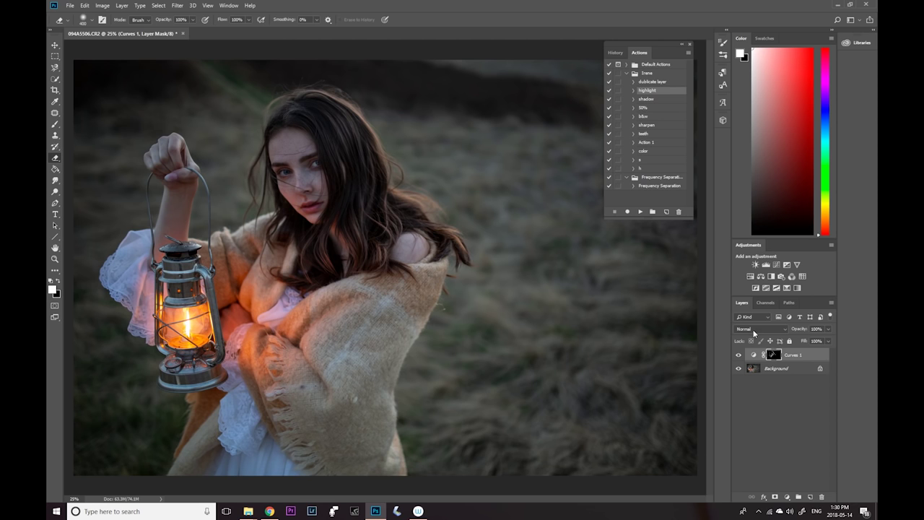
left_click(739, 355)
left_click(738, 355)
left_click(740, 354)
left_click(738, 356)
left_click(55, 259)
left_click(93, 20)
left_click(207, 172)
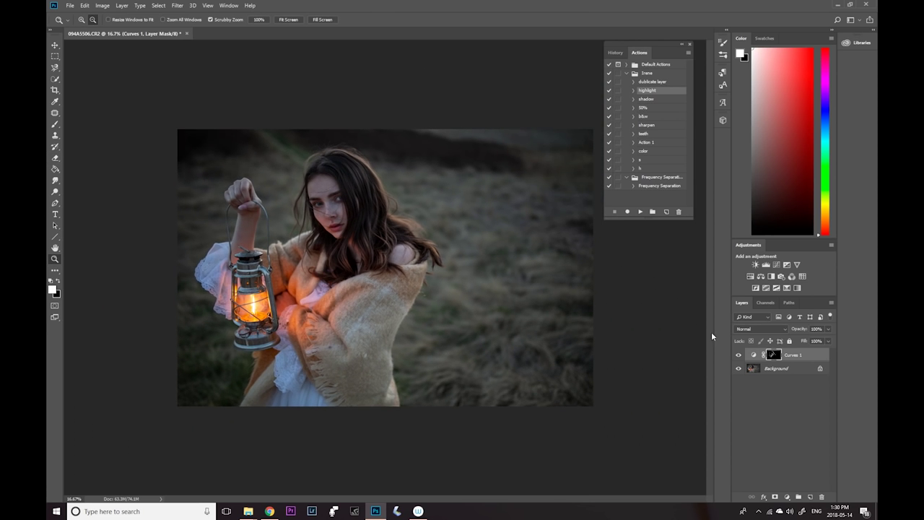
Step: Run the shadow action on the Background layer to add a darkening Curves 2 layer
left_click(779, 369)
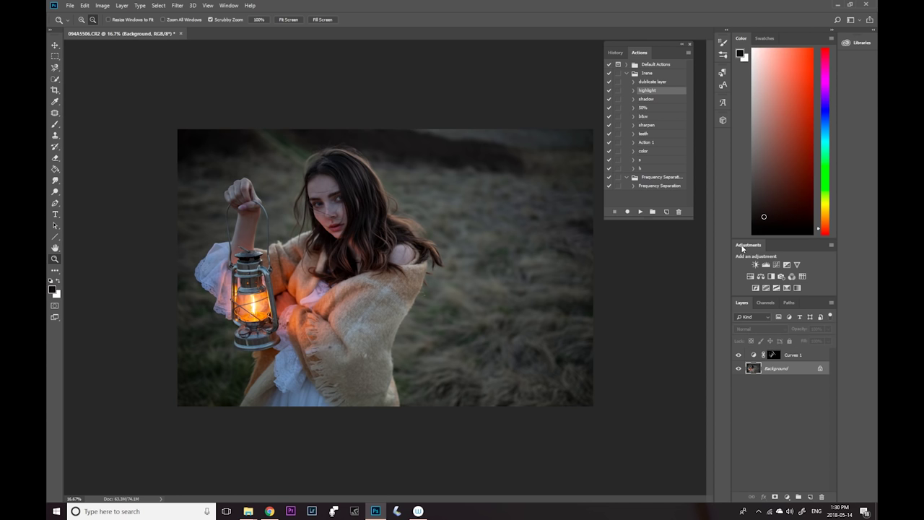
left_click(646, 99)
left_click(642, 212)
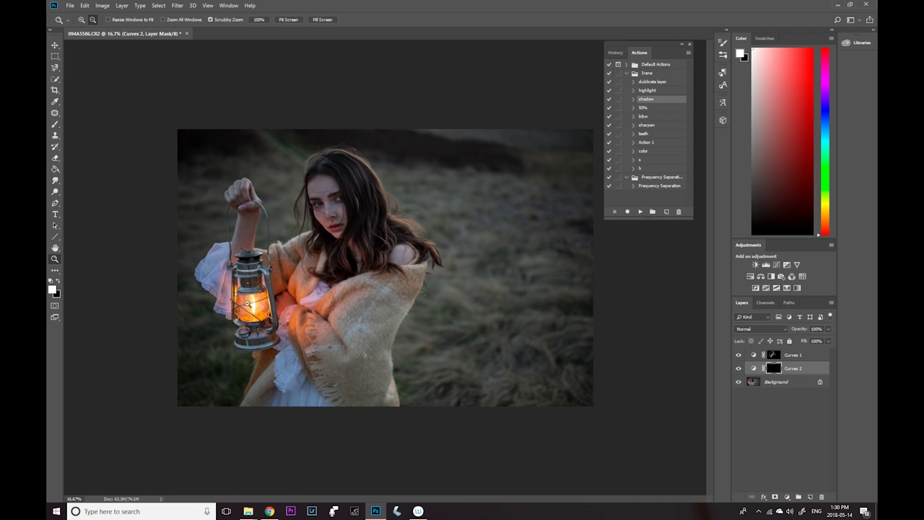
Step: Zoom in on the girl's face and set the brush size to 25
left_click_drag(318, 213, 318, 213)
left_click(60, 127)
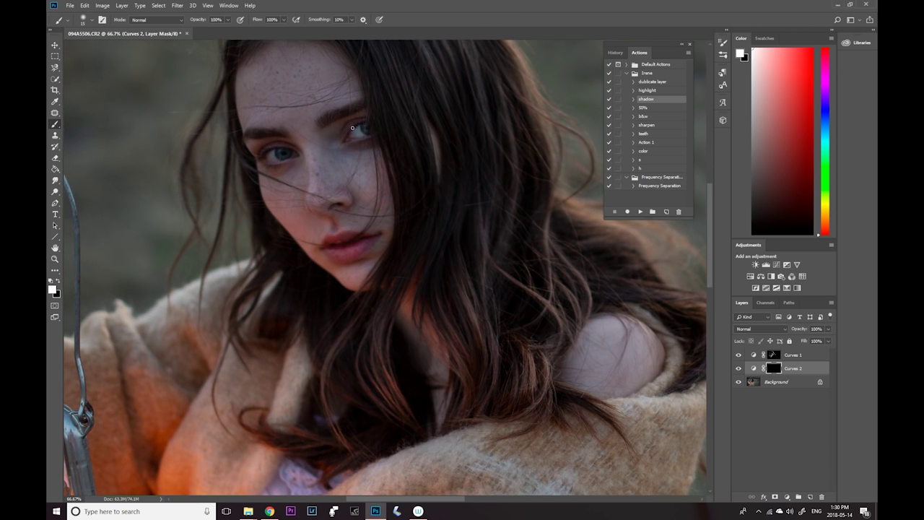
key("bracketleft")
key("bracketright")
left_click_drag(711, 230, 710, 215)
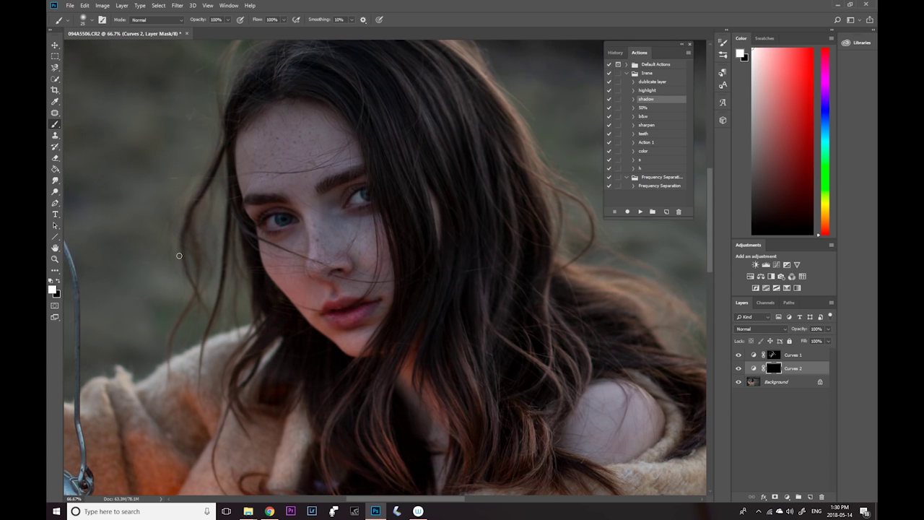
Step: Zoom out to 25% and toggle Curves 2 off and on to compare its darkening
left_click(55, 259)
left_click(188, 145, "alt")
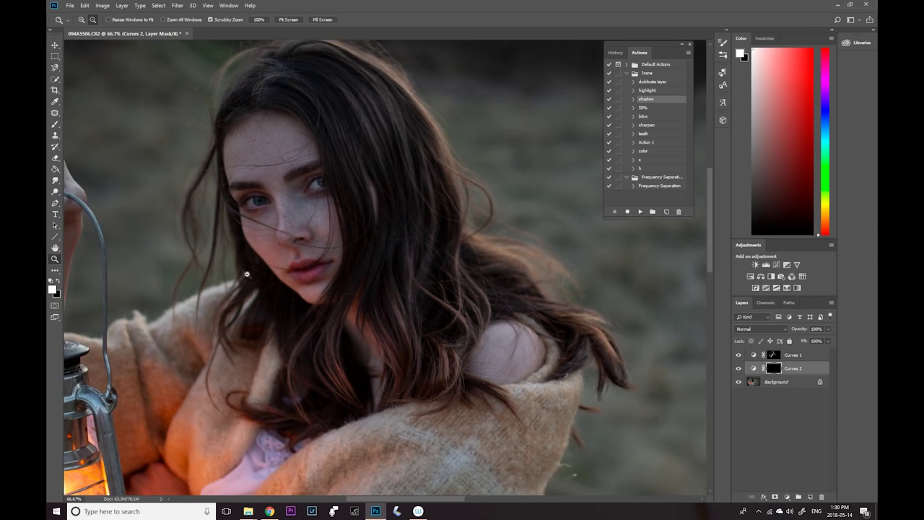
left_click(288, 296, "alt")
left_click(324, 300, "alt")
left_click(739, 368)
left_click(740, 368)
left_click(740, 368)
left_click(740, 369)
Step: Zoom out past 16.7%, recheck Curves 2, and pan the photo into position
scroll(712, 246, "down", 2)
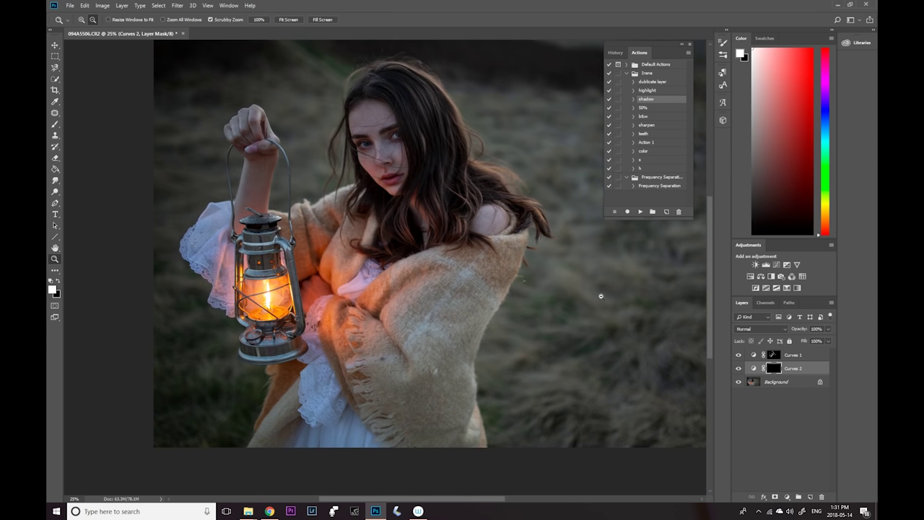
left_click(418, 215, "alt")
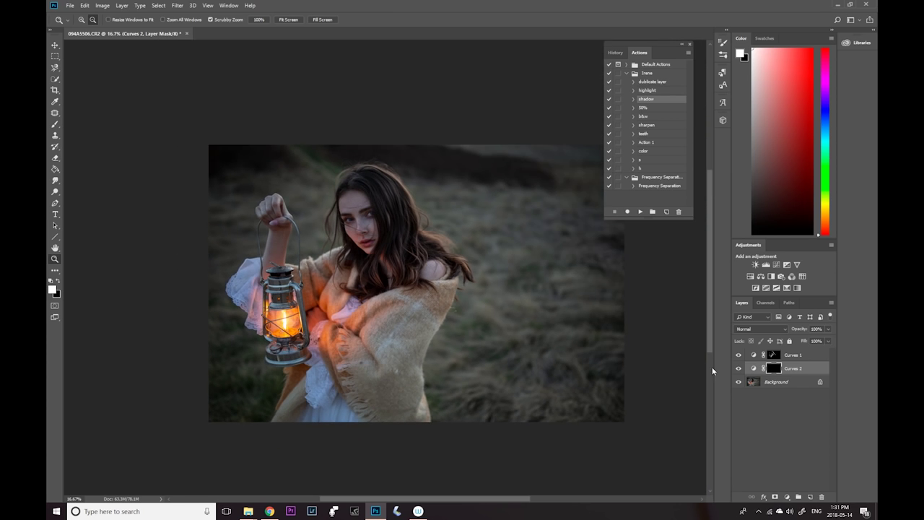
left_click(739, 369)
left_click(739, 369)
left_click(250, 236, "alt")
left_click(249, 235, "alt")
left_click(55, 247)
left_click_drag(403, 272, 275, 218)
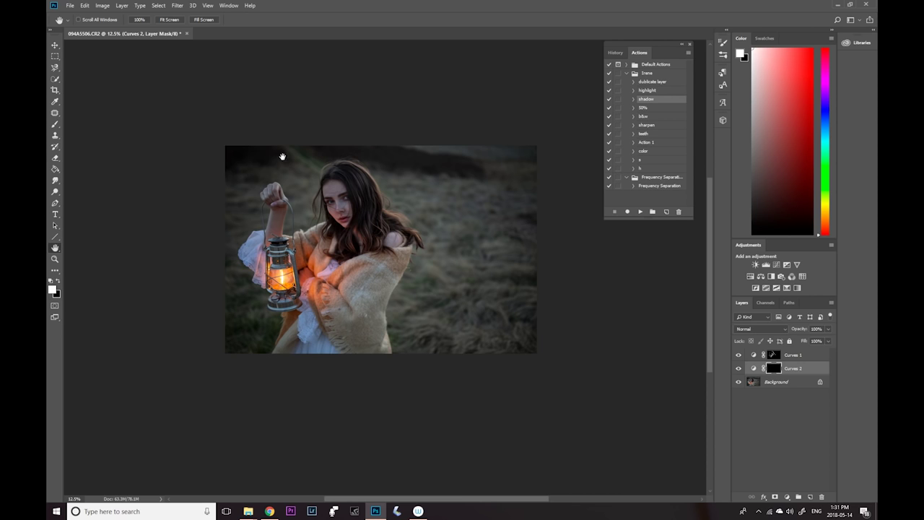
left_click(55, 123)
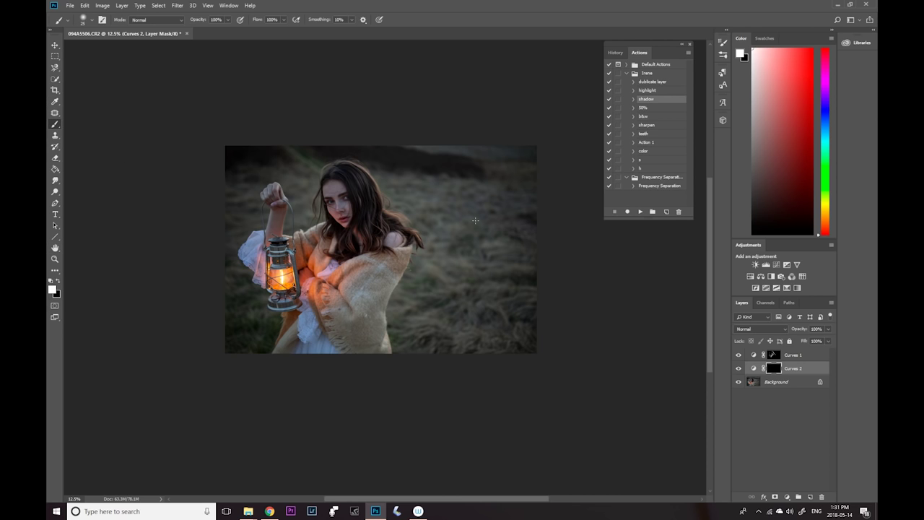
Step: Enlarge the brush, toggle Curves 1 and Curves 2 to compare, and add a new Group 1
key("bracketright")
key("bracketright")
key("bracketright")
key("bracketright")
key("bracketright")
key("bracketright")
key("bracketright")
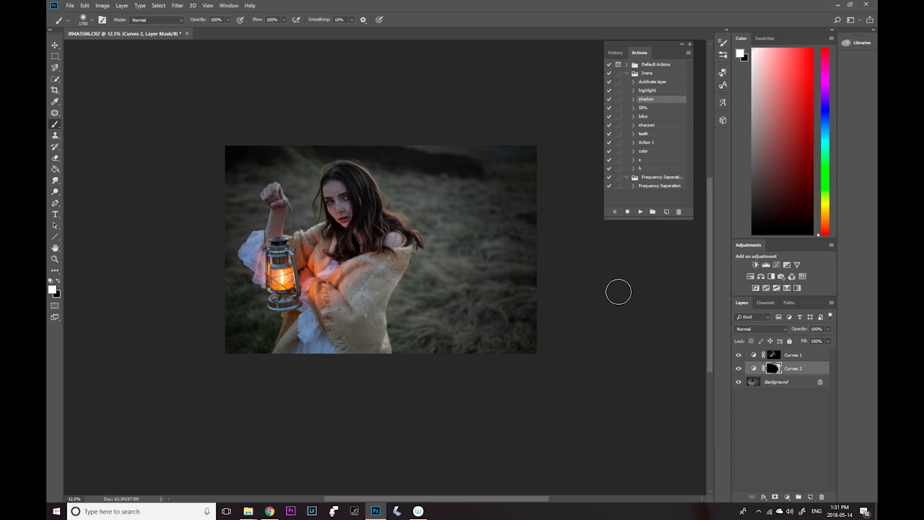
left_click(739, 354)
left_click(739, 355)
left_click(738, 368)
left_click(738, 368)
left_click(798, 497)
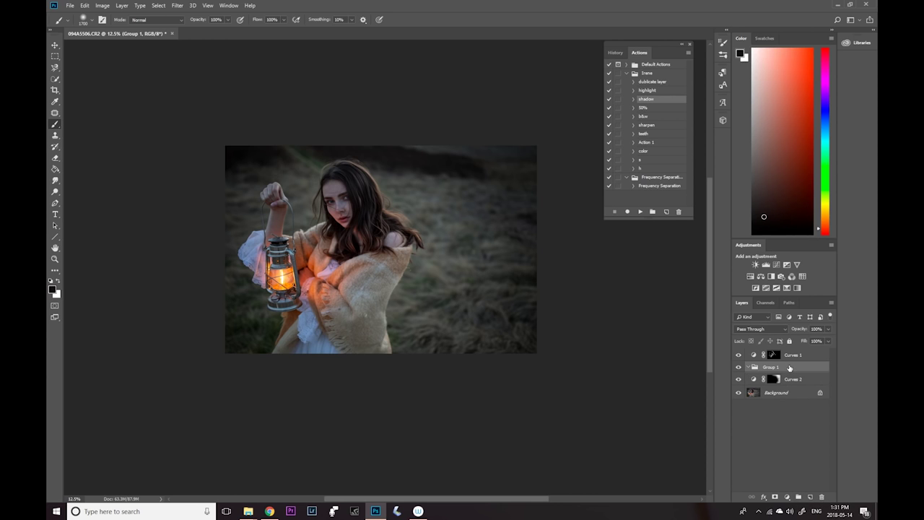
Step: Move Curves 1 and Curves 2 into Group 1 and toggle the group repeatedly to compare
left_click(797, 365)
left_click(797, 380, "shift")
left_click_drag(797, 379, 769, 354)
left_click(739, 354)
left_click(739, 354)
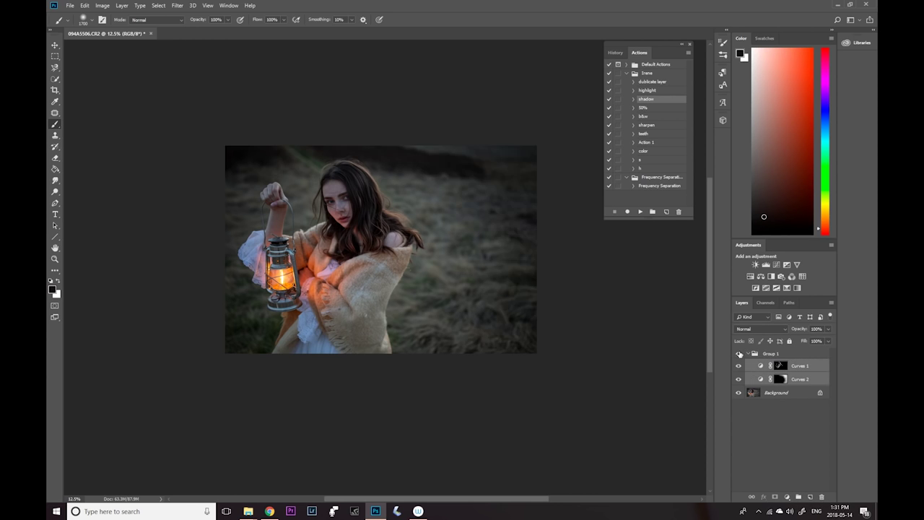
left_click(739, 353)
left_click(738, 354)
left_click(738, 354)
left_click(738, 354)
left_click(739, 354)
left_click(739, 354)
left_click(739, 354)
left_click(738, 354)
left_click(738, 356)
left_click(738, 355)
Step: Merge all visible layers into a single Background layer
left_click(782, 360)
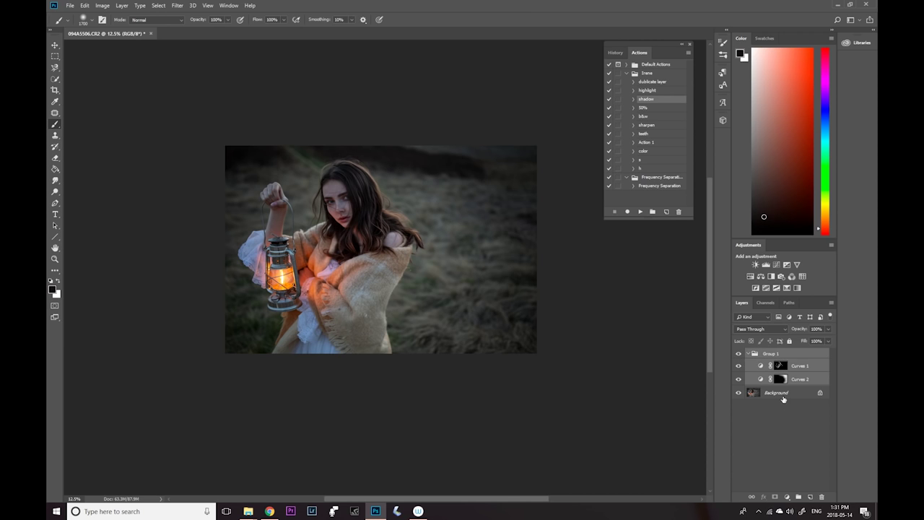
right_click(786, 398)
left_click(791, 468)
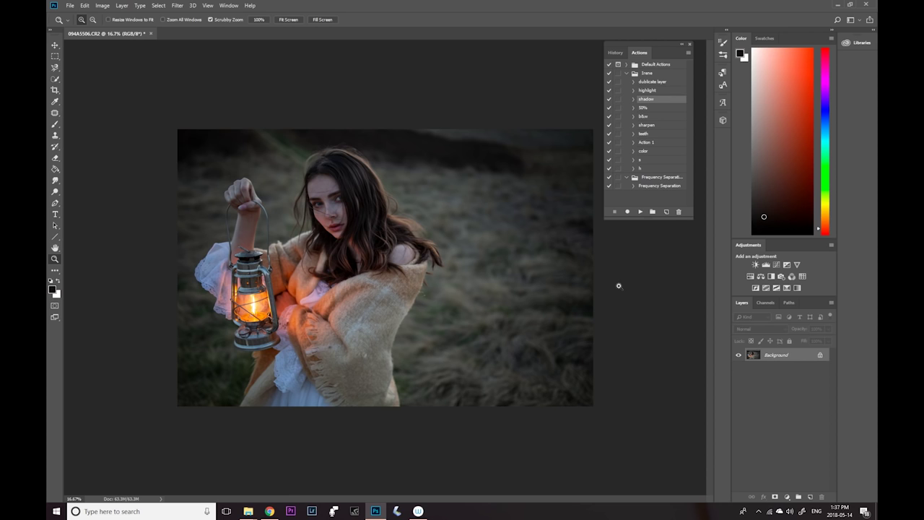
Step: Add a Selective Color layer and give the Reds more black and yellow, less cyan
left_click(787, 497)
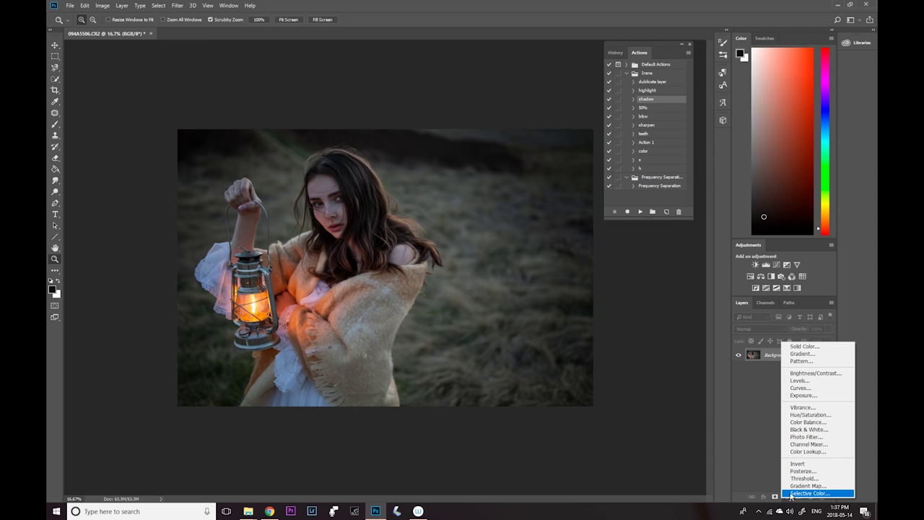
left_click(808, 494)
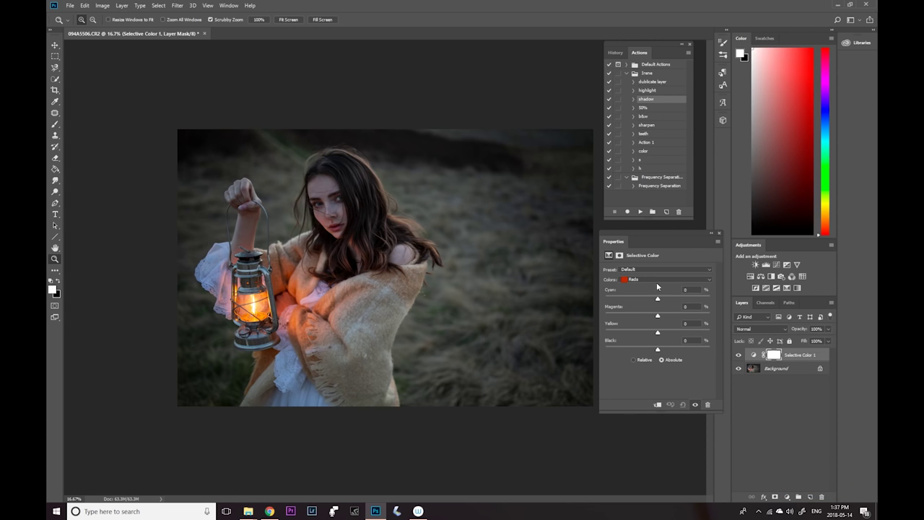
left_click(635, 280)
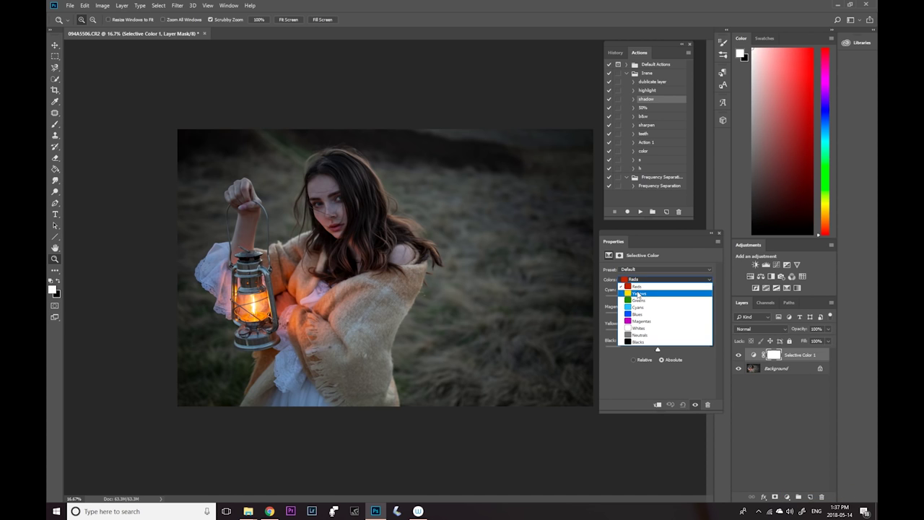
left_click(638, 288)
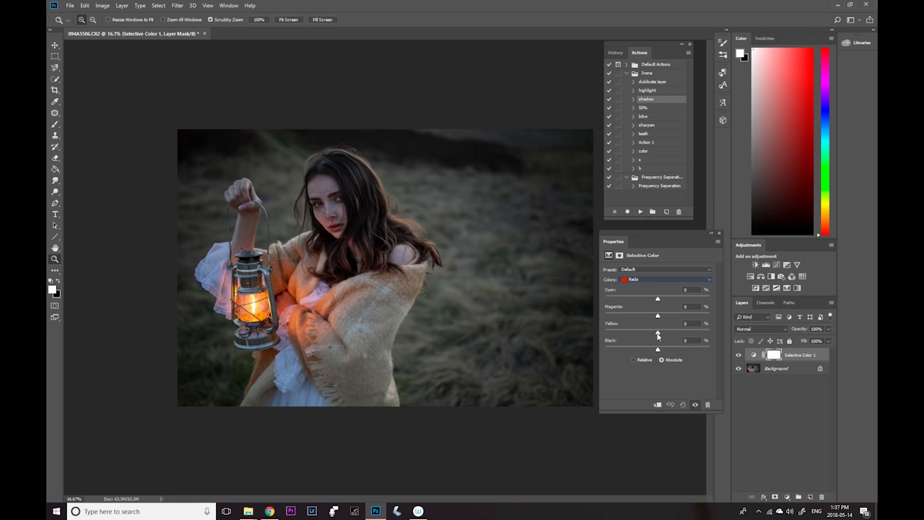
left_click_drag(657, 350, 661, 351)
left_click_drag(657, 299, 655, 302)
left_click_drag(658, 332, 660, 335)
Step: Reduce black in the Yellows and remove yellow from the Blues
left_click(634, 280)
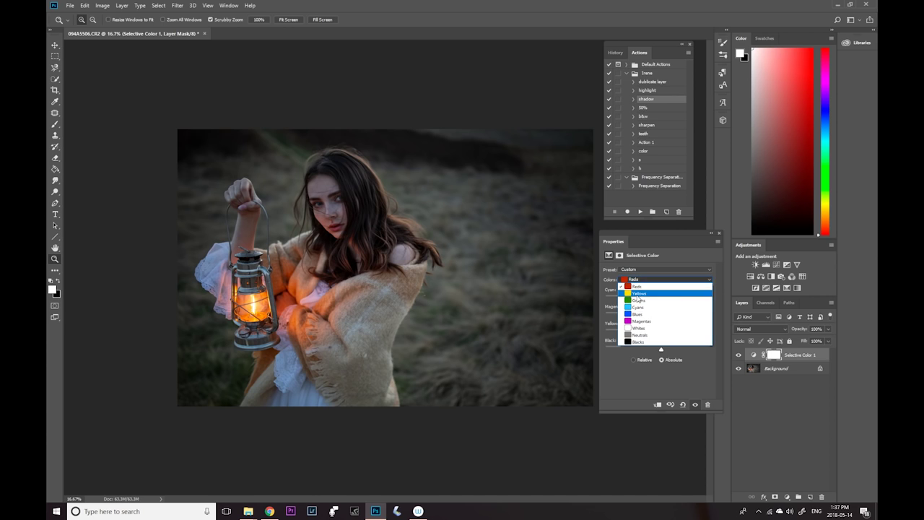
left_click(638, 294)
mouse_move(660, 351)
left_mouse_down()
mouse_move(639, 351)
mouse_move(661, 336)
left_mouse_up()
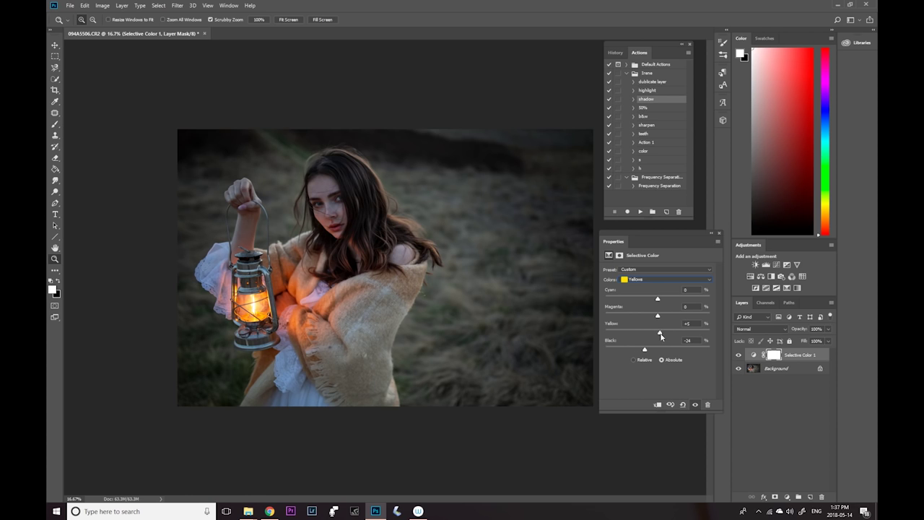
left_click(641, 280)
left_click(638, 300)
left_click(658, 279)
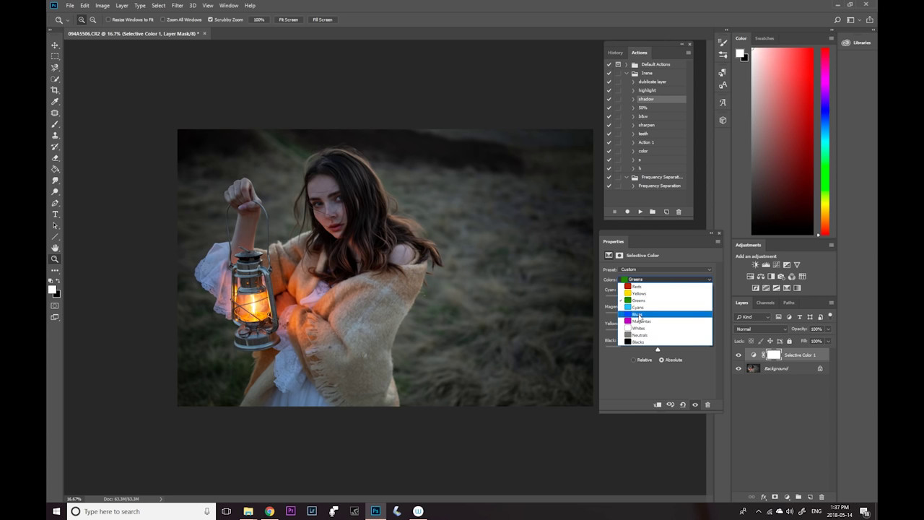
left_click(639, 316)
left_click_drag(658, 333, 650, 333)
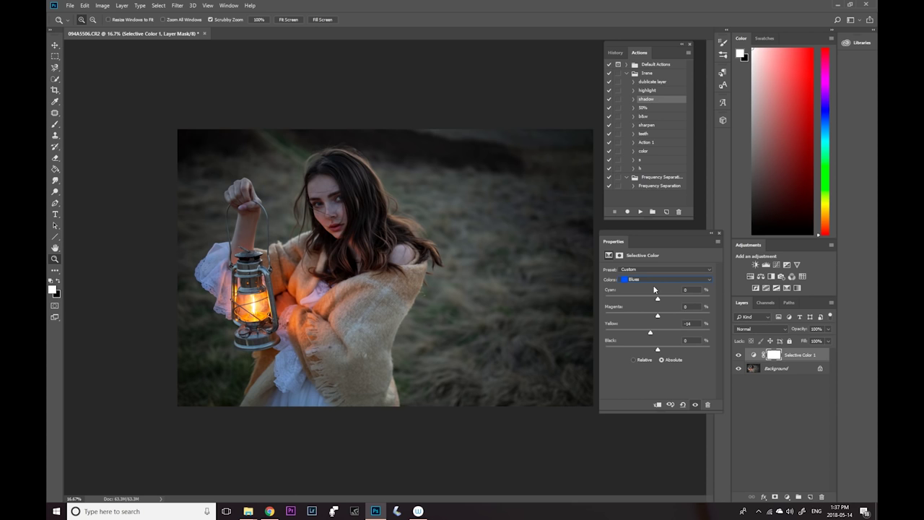
Step: Set the Cyans to Cyan +6 and Yellow -15, then compare Selective Color 1 on and off
left_click(655, 279)
left_click(639, 308)
left_click_drag(657, 334, 649, 333)
left_click_drag(658, 300, 660, 300)
left_click(719, 234)
left_click(738, 355)
left_click(738, 356)
left_click(738, 355)
left_click(738, 355)
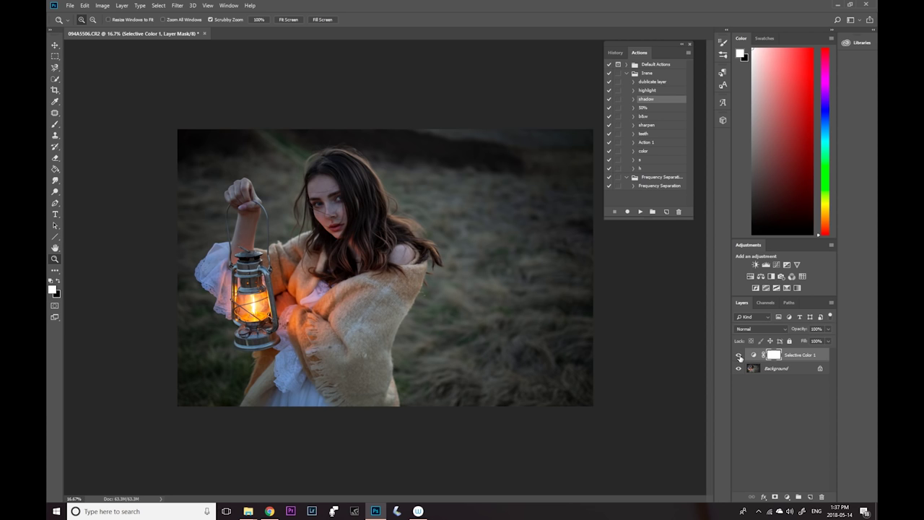
left_click(772, 367)
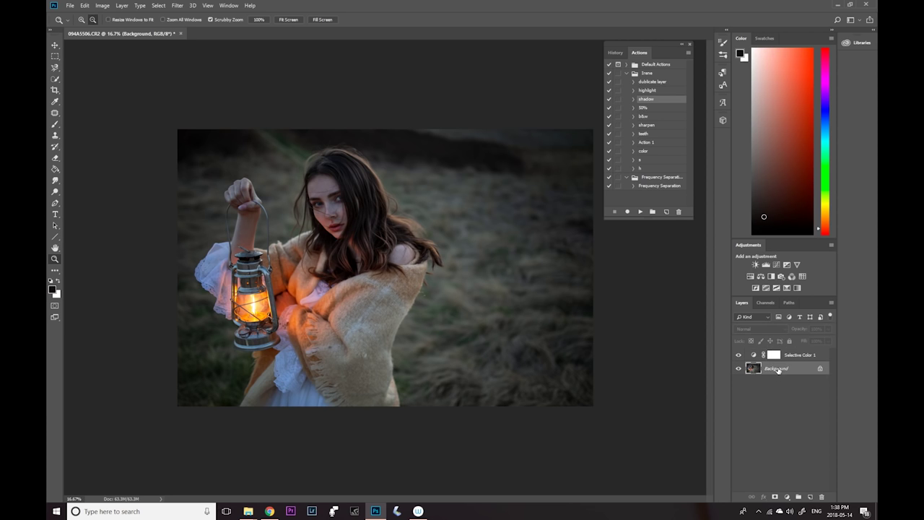
Step: Add a second Selective Color layer, shifting the Neutrals toward cyan with less yellow
left_click(787, 497)
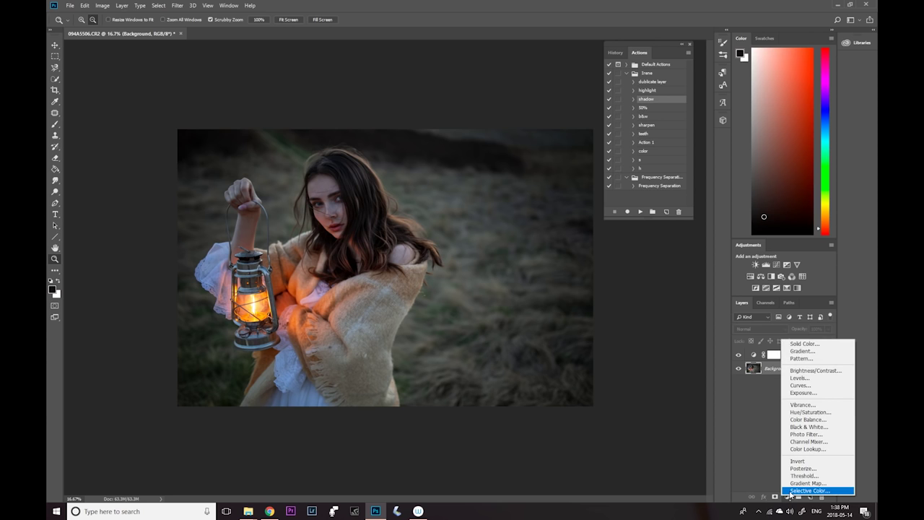
left_click(809, 491)
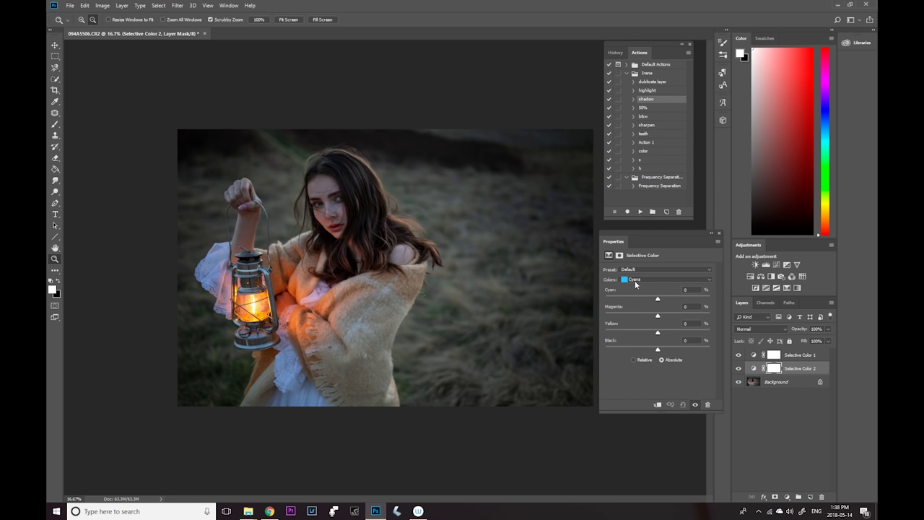
left_click_drag(650, 234, 621, 219)
left_click(598, 264)
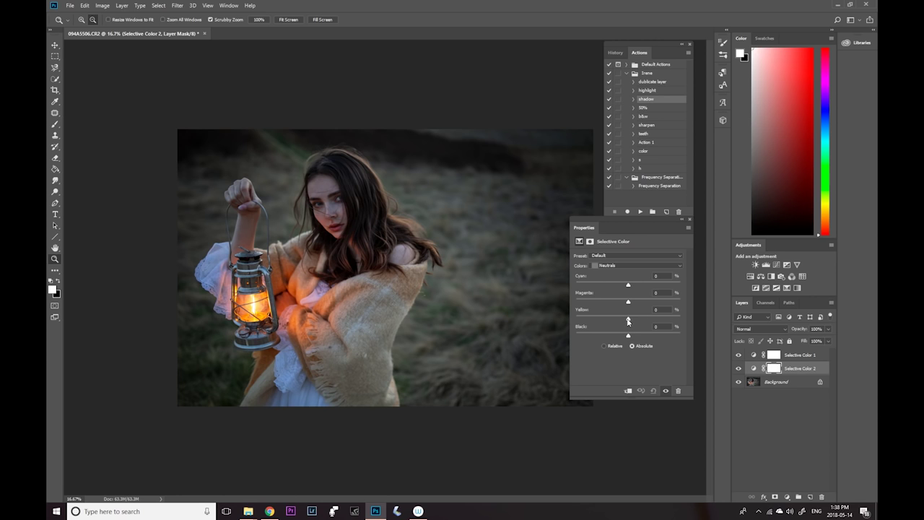
left_click_drag(628, 320, 627, 322)
left_click_drag(628, 285, 630, 285)
left_click_drag(627, 320, 625, 320)
left_click_drag(630, 286, 629, 287)
Step: Add yellow and black and remove cyan in the Yellows, then invert the layer mask to black
left_click(619, 265)
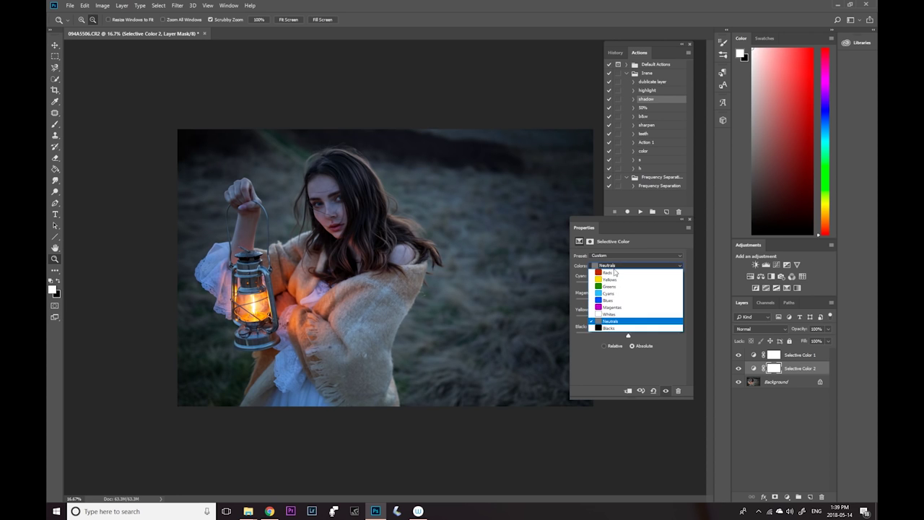
left_click(623, 281)
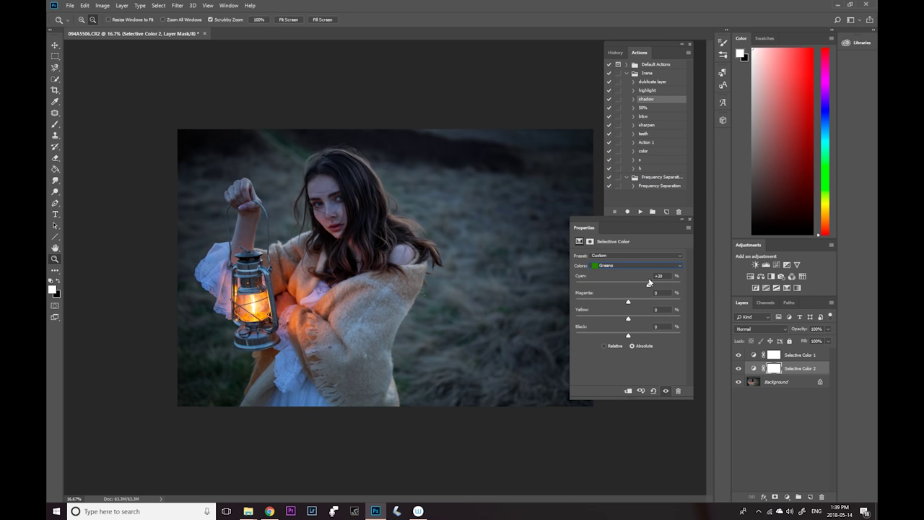
left_click(623, 265)
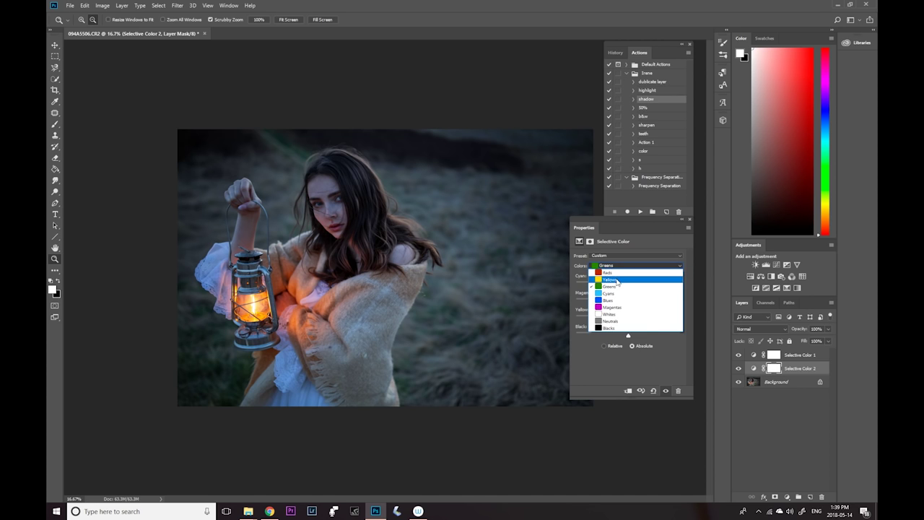
left_click(614, 280)
left_click_drag(629, 320, 639, 318)
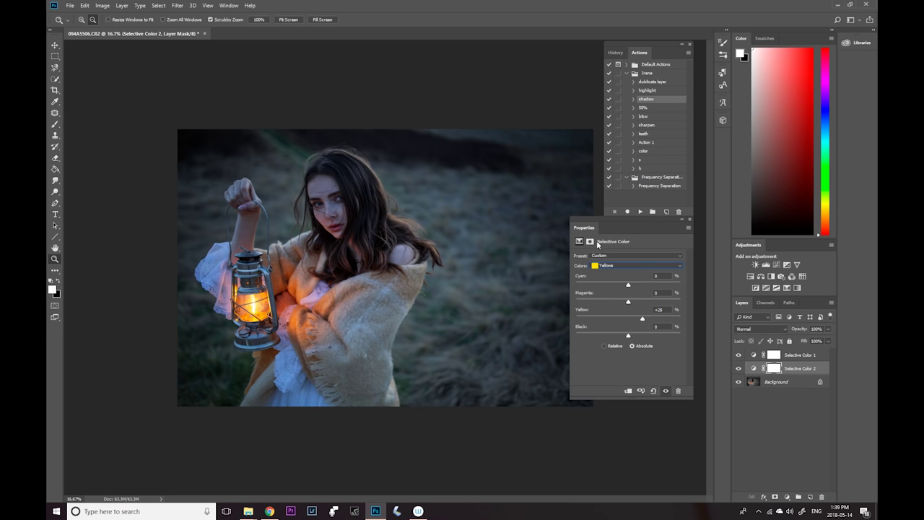
left_click_drag(629, 335, 664, 320)
mouse_move(629, 286)
left_mouse_down()
mouse_move(613, 287)
mouse_move(622, 292)
left_mouse_up()
left_click(688, 220)
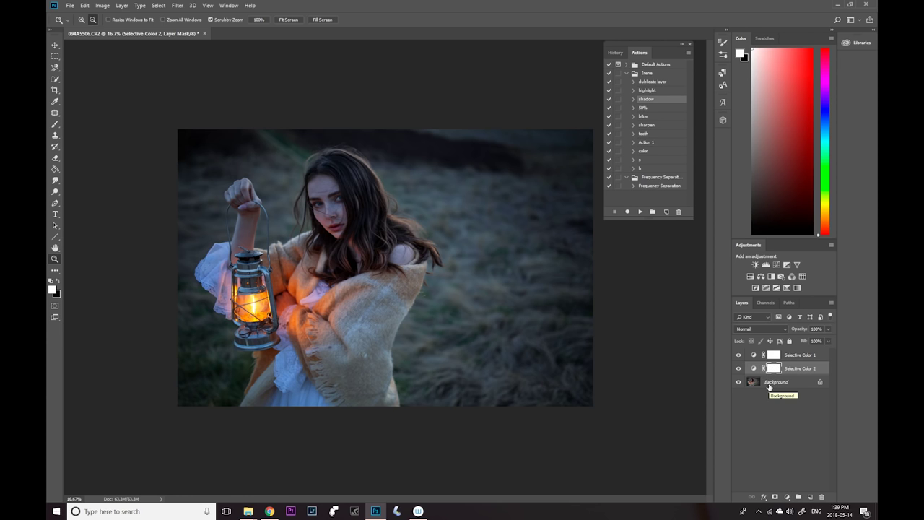
key("ctrl+i")
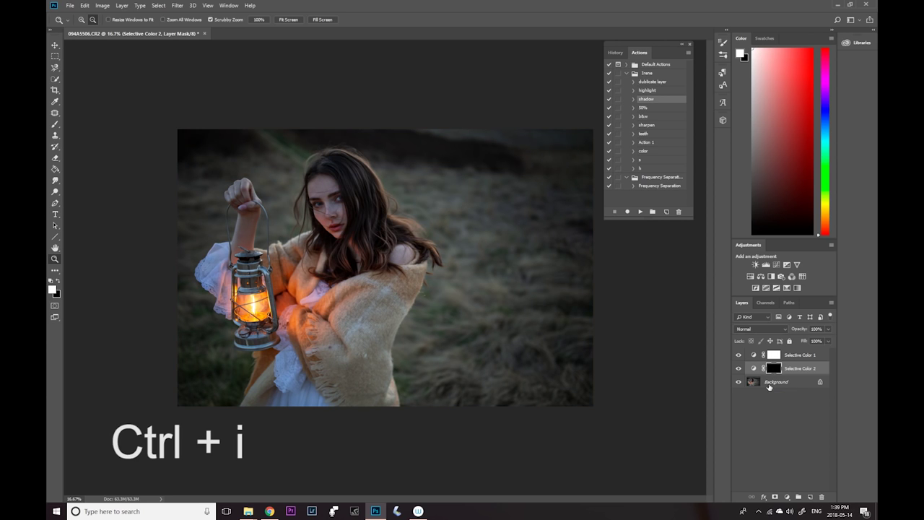
Step: Paint the cool tint back into the background on both sides of the girl, then compare
left_click(55, 124)
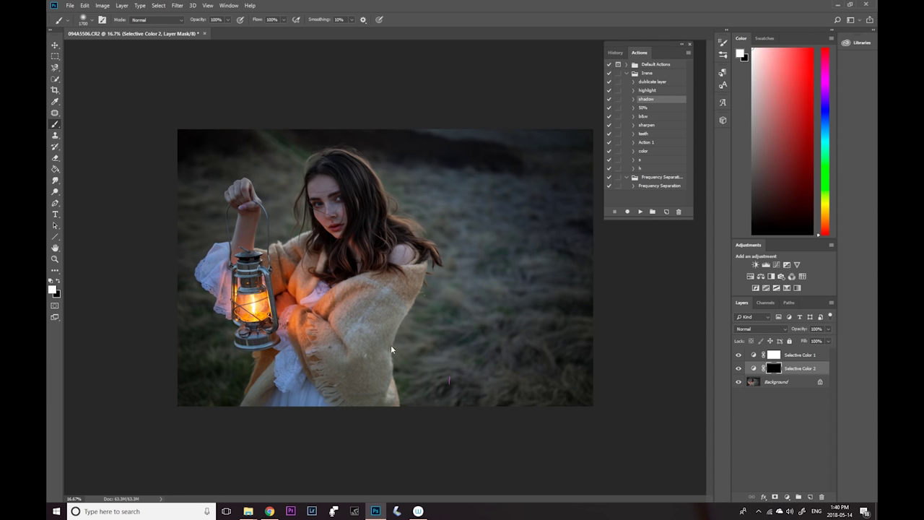
left_click_drag(537, 291, 431, 377)
key("bracketleft")
key("bracketleft")
key("bracketleft")
key("bracketleft")
left_click_drag(156, 197, 196, 330)
key("bracketleft")
left_click(739, 369)
left_click(739, 368)
left_click(739, 369)
left_click(740, 368)
Step: Lower Selective Color 2 to 76% opacity and compare it on and off
left_click(827, 328)
left_click_drag(830, 340, 818, 343)
left_click(738, 368)
left_click(739, 369)
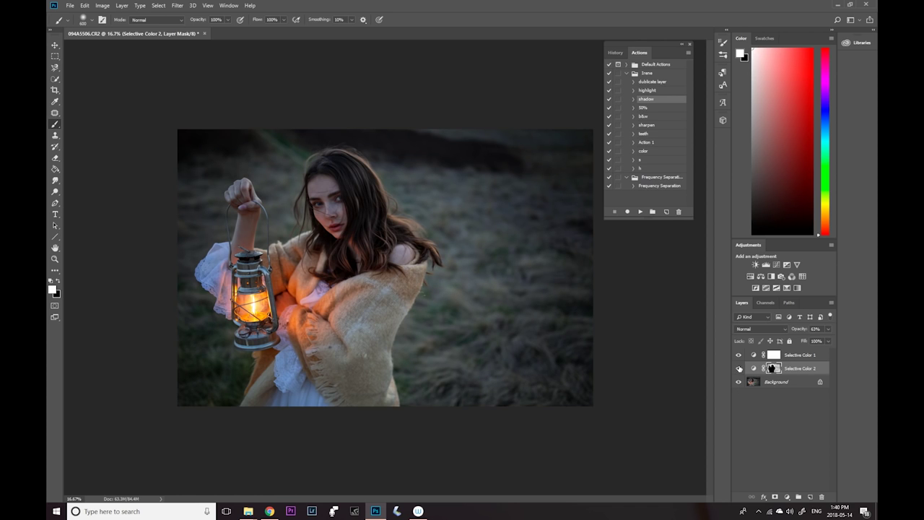
left_click(784, 384)
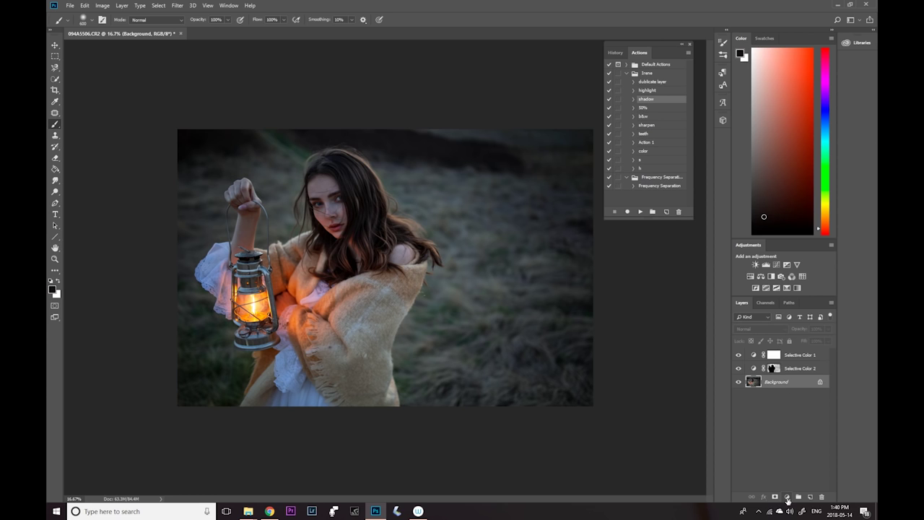
Step: Add a Curves layer, pulling the midtones down and the white point in to darken the photo
left_click(787, 500)
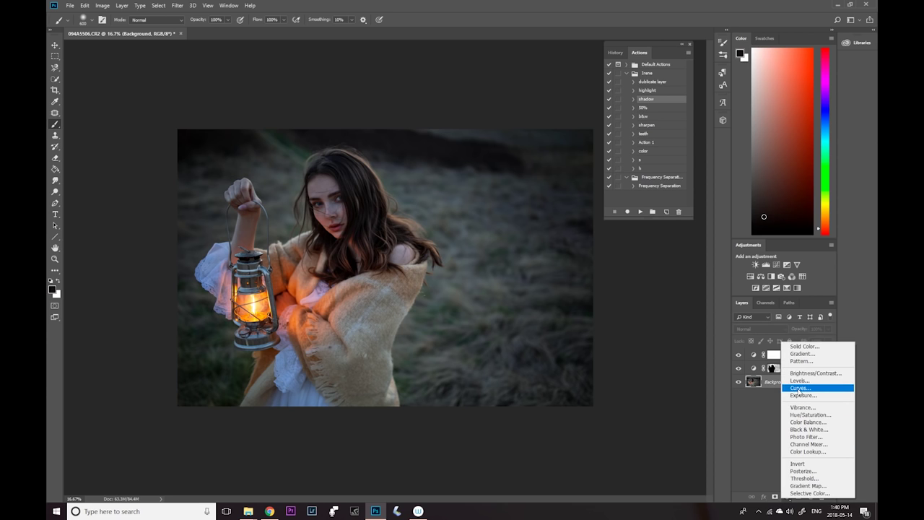
left_click(798, 390)
left_click_drag(623, 333, 615, 342)
left_click_drag(679, 275, 671, 277)
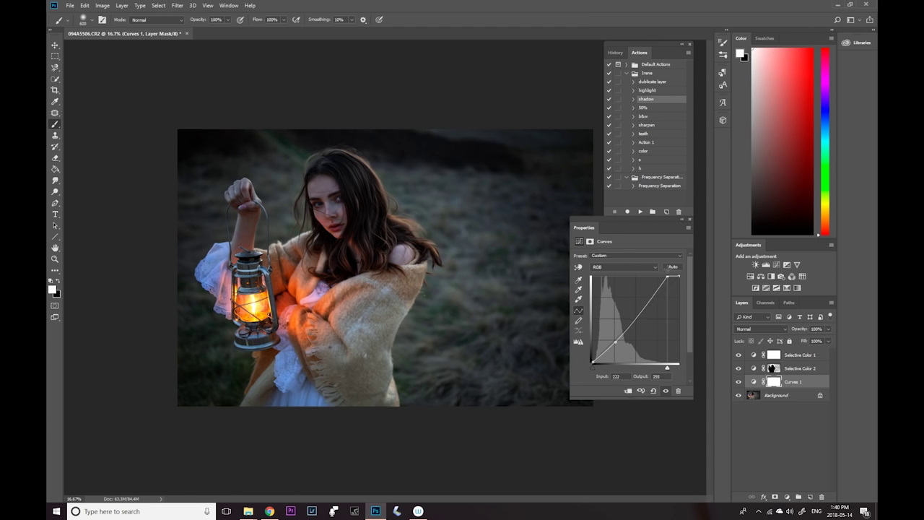
left_click_drag(638, 316, 614, 344)
left_click(691, 219)
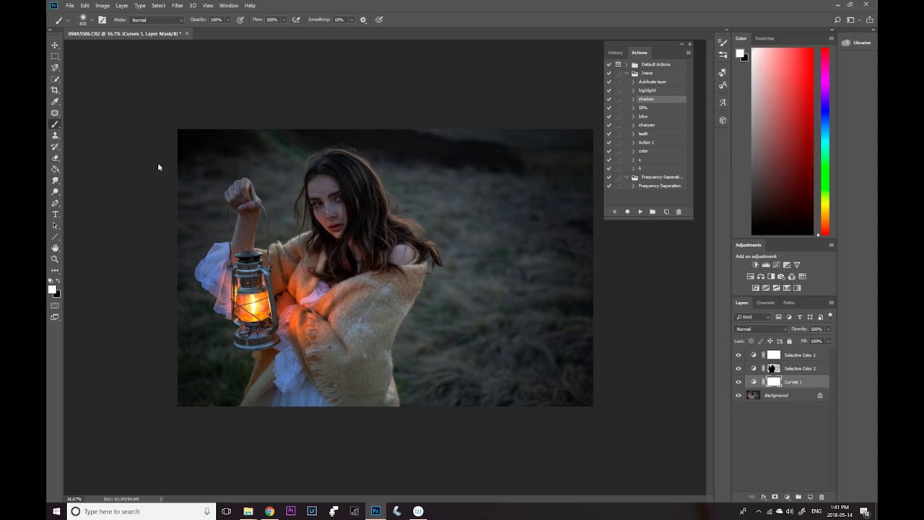
Step: Erase the Curves 1 darkening from the girl's face, shawl and lantern, and compare it on and off
left_click(55, 158)
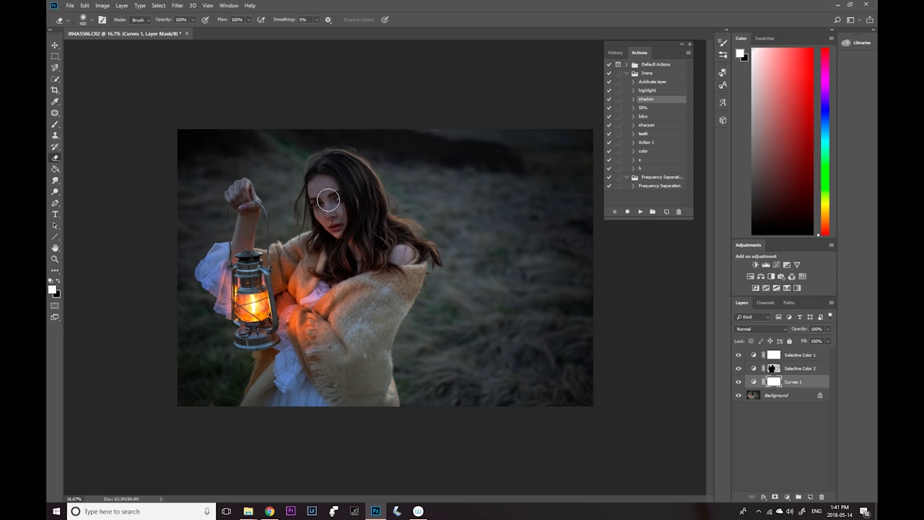
mouse_move(332, 192)
left_mouse_down()
mouse_move(318, 163)
mouse_move(341, 173)
left_mouse_up()
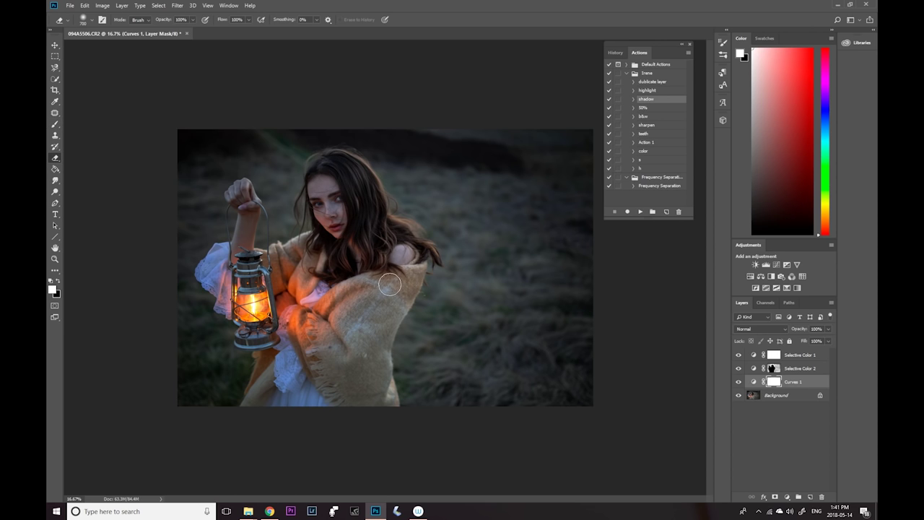
mouse_move(374, 406)
left_mouse_down()
mouse_move(284, 327)
mouse_move(268, 392)
mouse_move(219, 257)
mouse_move(233, 192)
mouse_move(291, 247)
mouse_move(354, 195)
mouse_move(396, 268)
mouse_move(319, 388)
mouse_move(333, 247)
mouse_move(373, 217)
mouse_move(316, 369)
mouse_move(351, 243)
left_mouse_up()
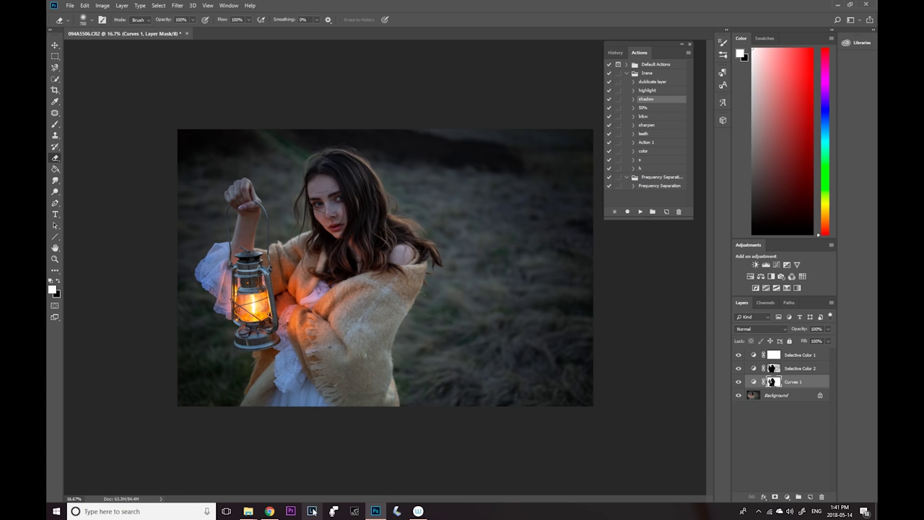
left_click(739, 383)
left_click(739, 383)
left_click(740, 383)
left_click(739, 383)
Step: Lower the Curves 1 layer opacity to 51%, then select the Background layer
left_click(829, 328)
left_click(787, 388, "ctrl")
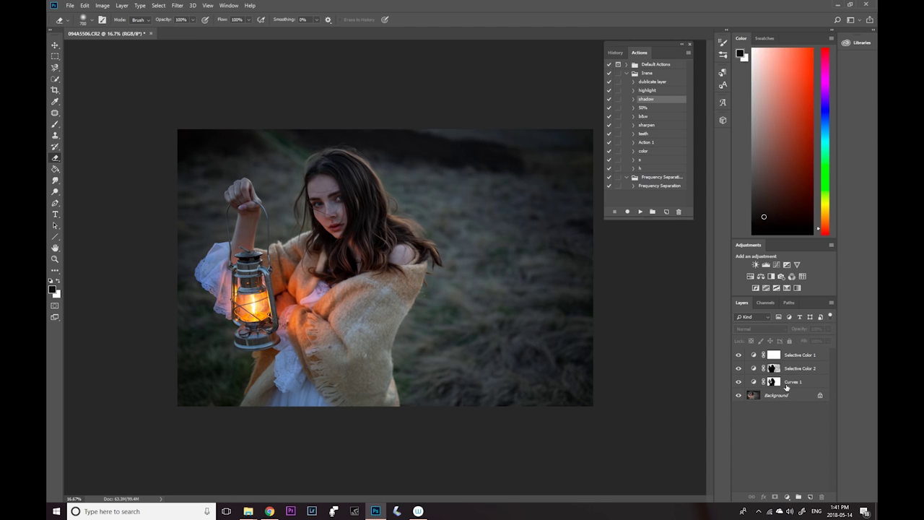
left_click(793, 382)
left_click(828, 328)
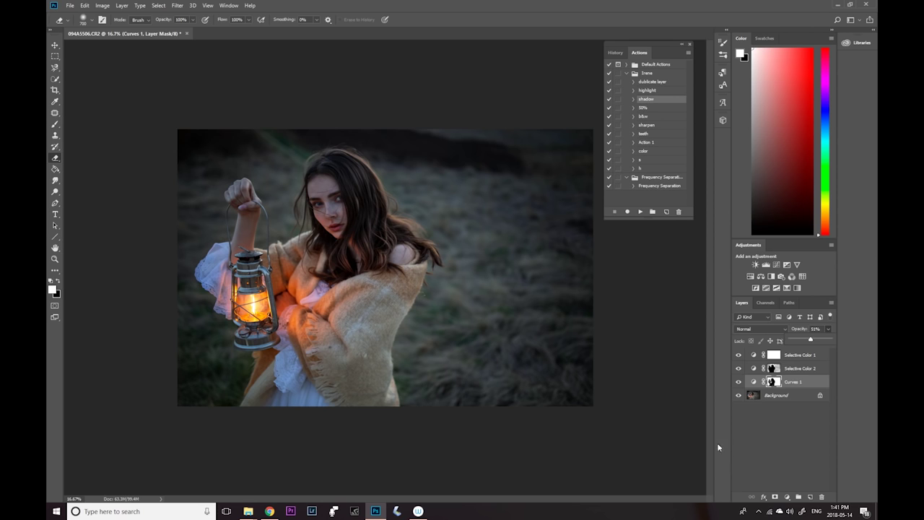
left_click(786, 396)
left_click(788, 497)
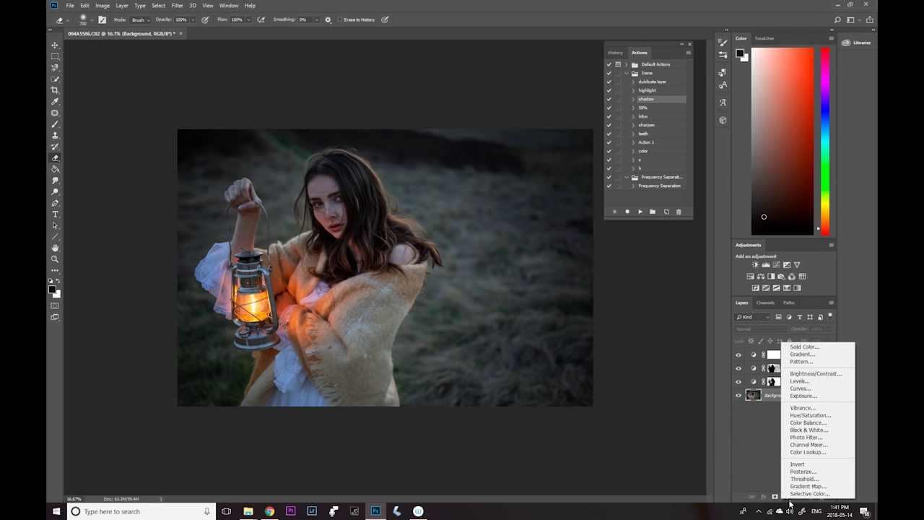
Step: Add a Selective Color layer: Neutrals Cyan +3, Yellow +1, Black +1, and more yellow in Yellows
left_click(795, 495)
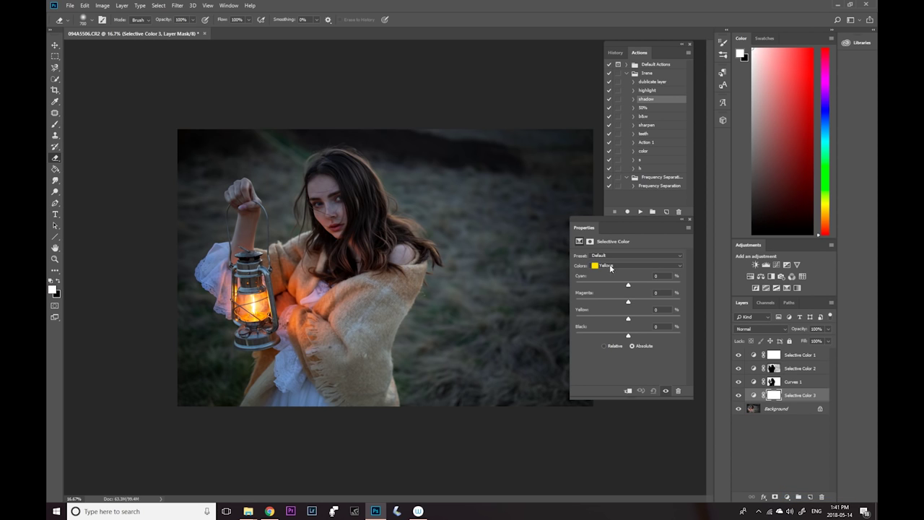
left_click(607, 267)
left_click(614, 321)
left_click_drag(628, 286, 630, 286)
left_click(621, 266)
left_click(610, 280)
left_click_drag(628, 318, 654, 321)
left_click(608, 265)
left_click(628, 321)
left_click_drag(629, 320, 630, 322)
left_click_drag(628, 337, 629, 337)
left_click(689, 219)
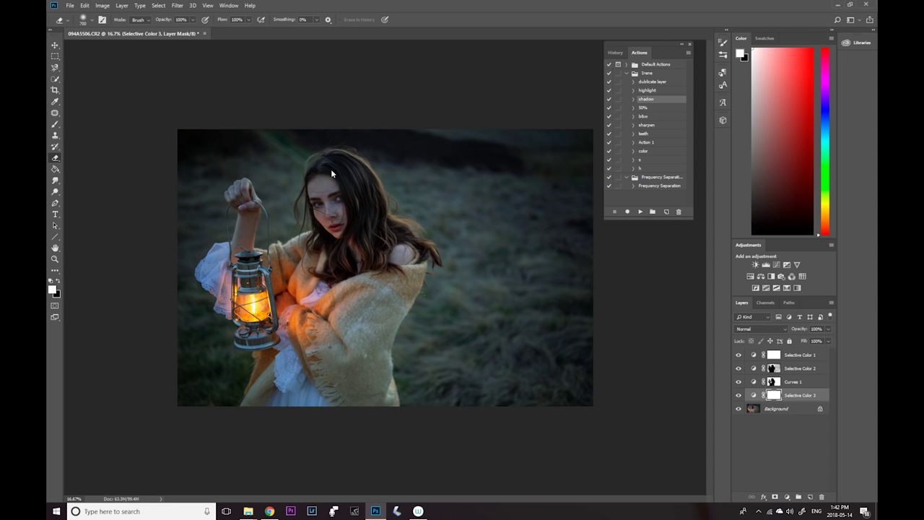
Step: Mask the Selective Color shift off the girl and set the layer's opacity to 92%
key("bracketright")
key("bracketright")
mouse_move(258, 343)
left_mouse_down()
mouse_move(237, 278)
mouse_move(204, 241)
left_mouse_up()
key("bracketleft")
key("bracketleft")
key("bracketleft")
key("bracketleft")
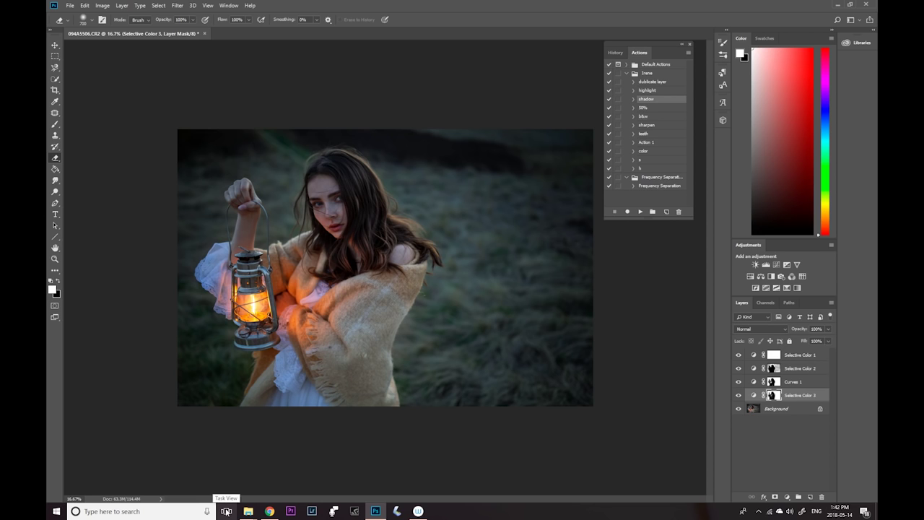
left_click(829, 328)
left_click_drag(829, 337, 828, 342)
left_click(740, 396)
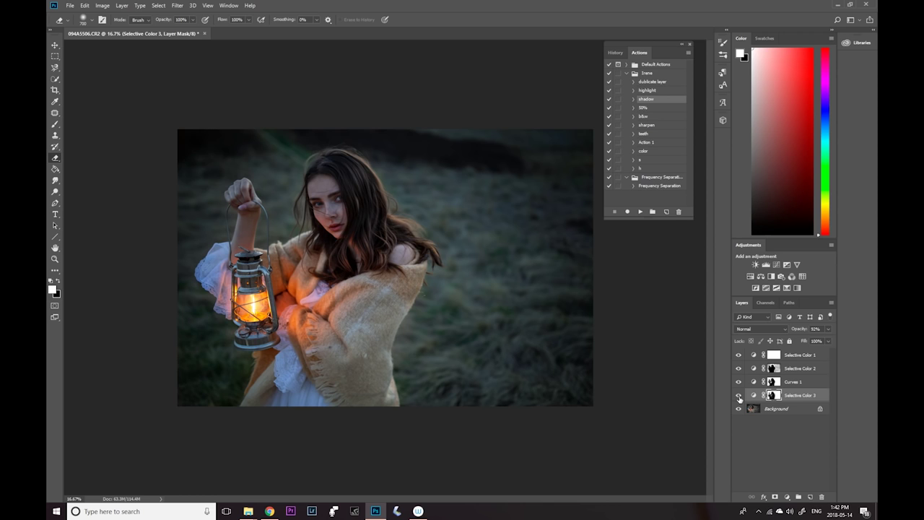
left_click(777, 412)
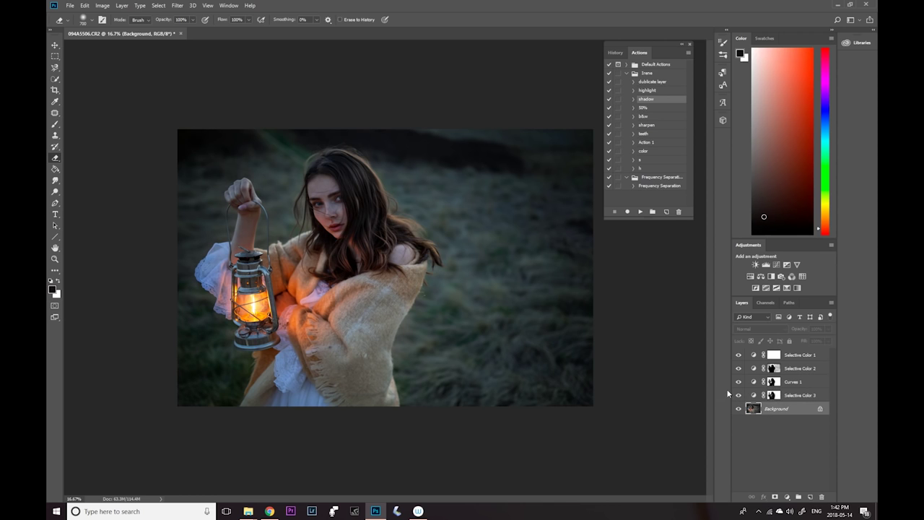
Step: Add a Photo Filter adjustment layer with the yellow-orange filter colour ffcb4e
left_click(785, 496)
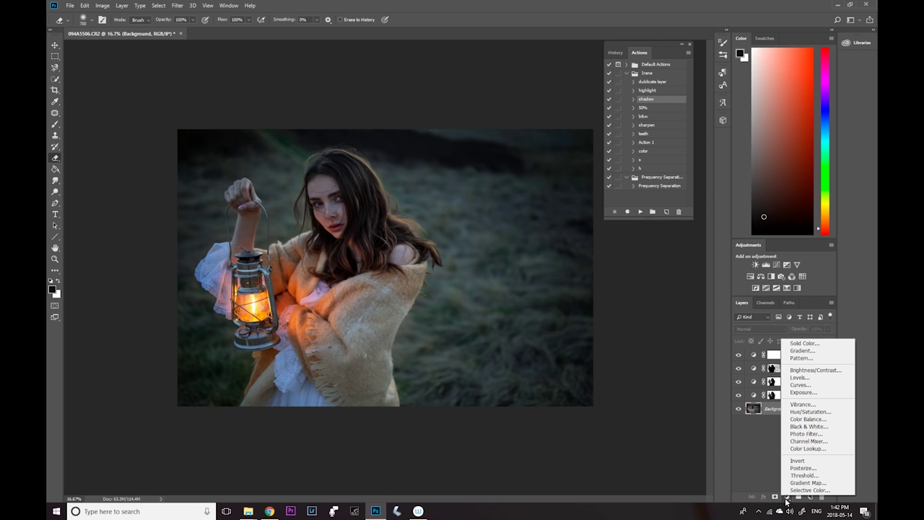
left_click(806, 434)
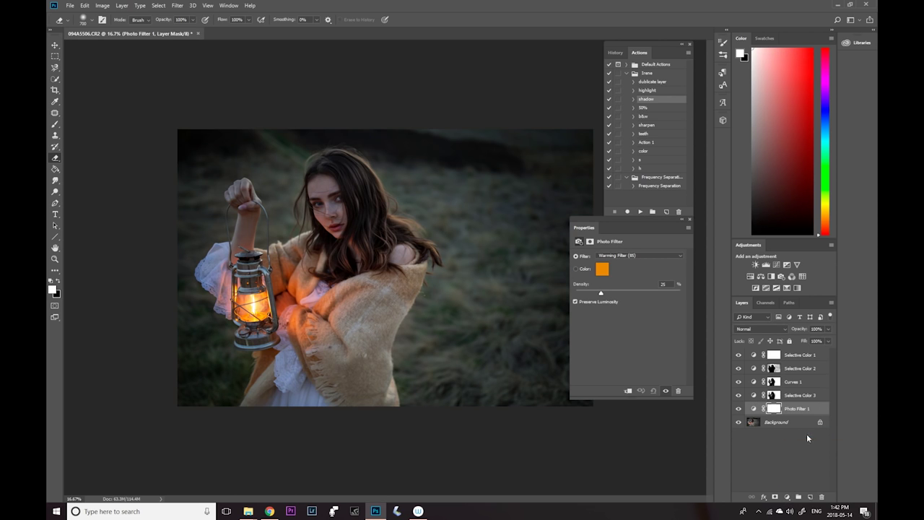
left_click(602, 271)
left_click(634, 194)
left_click(619, 206)
mouse_move(621, 190)
left_mouse_down()
mouse_move(638, 199)
mouse_move(646, 190)
mouse_move(637, 212)
mouse_move(640, 176)
left_mouse_up()
left_click_drag(686, 270, 687, 270)
left_click_drag(648, 177, 650, 171)
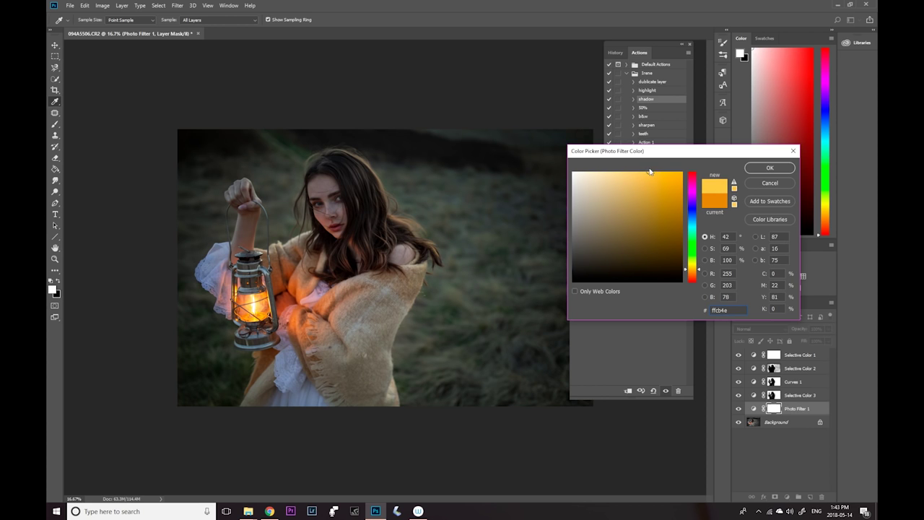
left_click(769, 167)
Step: Raise the Photo Filter density to about 30% and compare the layer on and off
left_click_drag(601, 294, 605, 295)
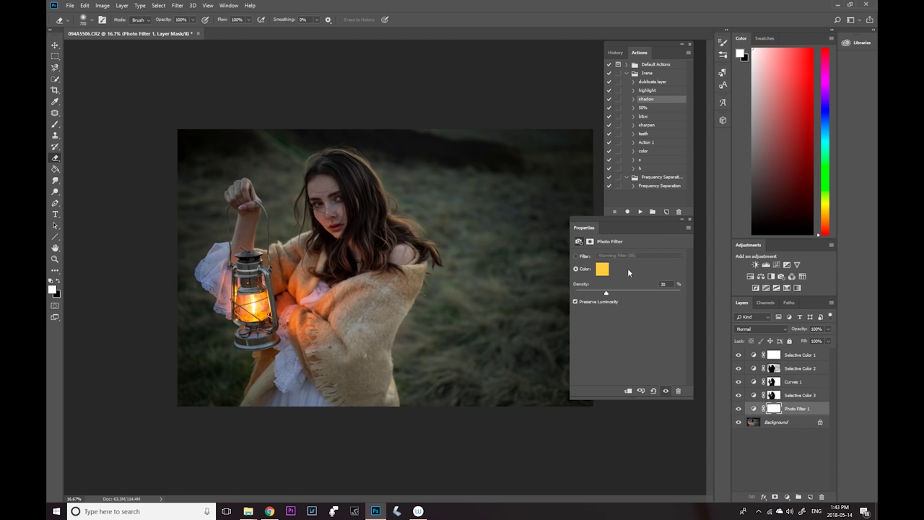
left_click(690, 221)
left_click(738, 409)
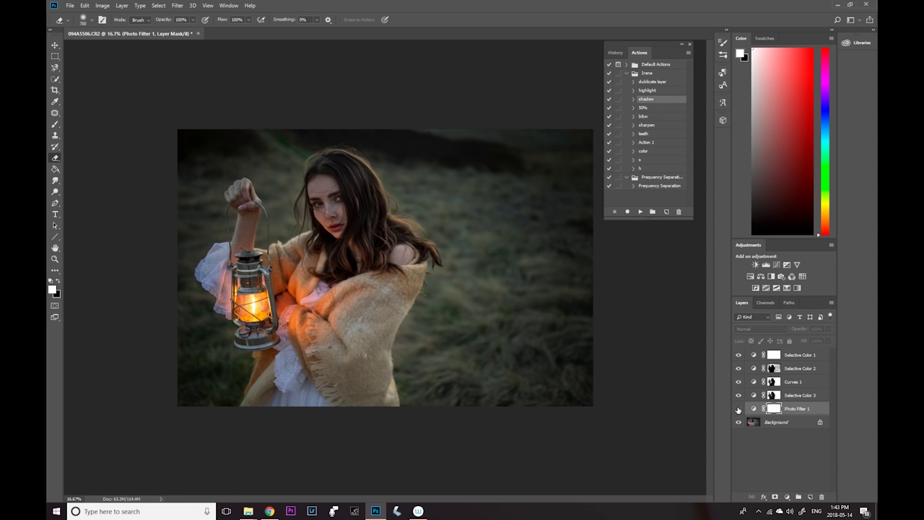
left_click(738, 409)
left_click(738, 409)
left_click(738, 409)
Step: Invert the Photo Filter mask to black and paint the warmth back onto the face, shawl and dress
key("ctrl+i")
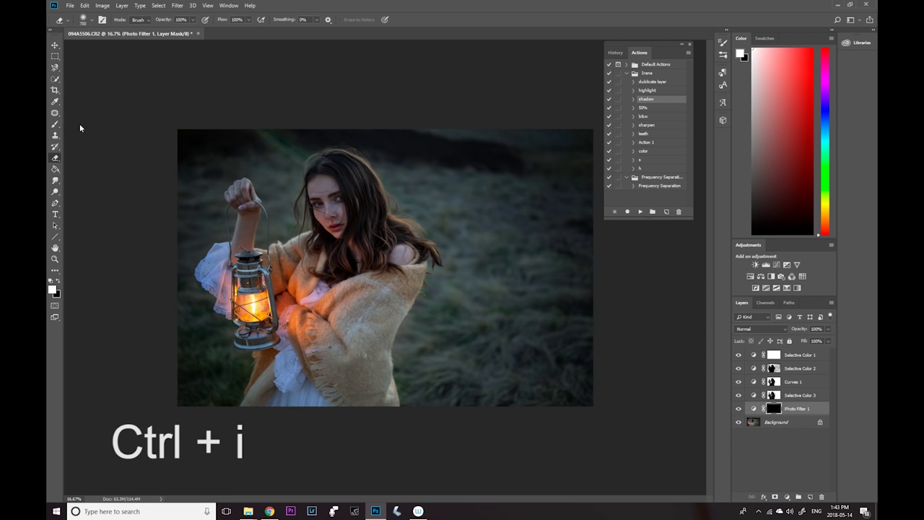
key("b")
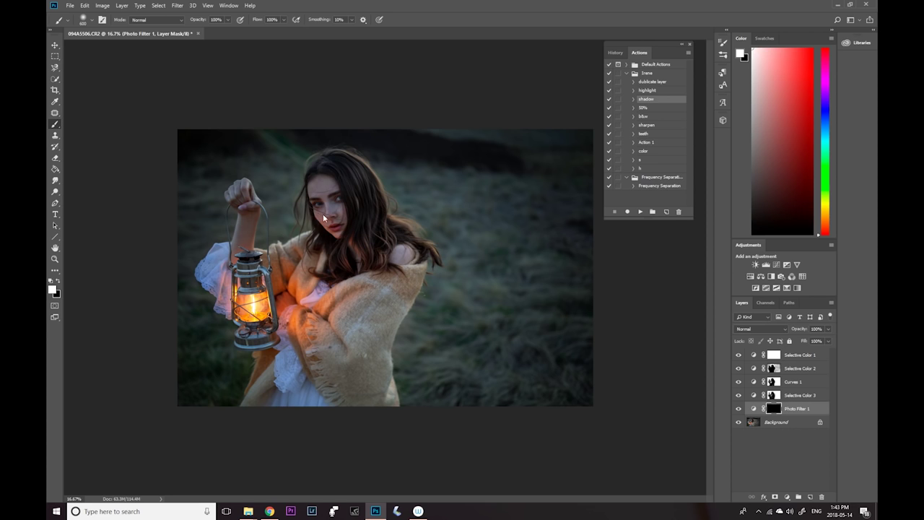
left_click_drag(301, 174, 318, 219)
key("bracketleft")
key("bracketleft")
key("bracketleft")
key("bracketleft")
key("bracketright")
key("bracketright")
key("bracketright")
key("bracketright")
key("bracketleft")
key("bracketleft")
key("bracketleft")
mouse_move(293, 303)
left_mouse_down()
mouse_move(304, 331)
mouse_move(281, 362)
mouse_move(274, 354)
mouse_move(327, 309)
left_mouse_up()
Step: Compare with Photo Filter 1 hidden and shown, then adjust the eraser and brush sizes
left_click(738, 409)
left_click(738, 408)
left_click(739, 409)
left_click(738, 409)
key("e")
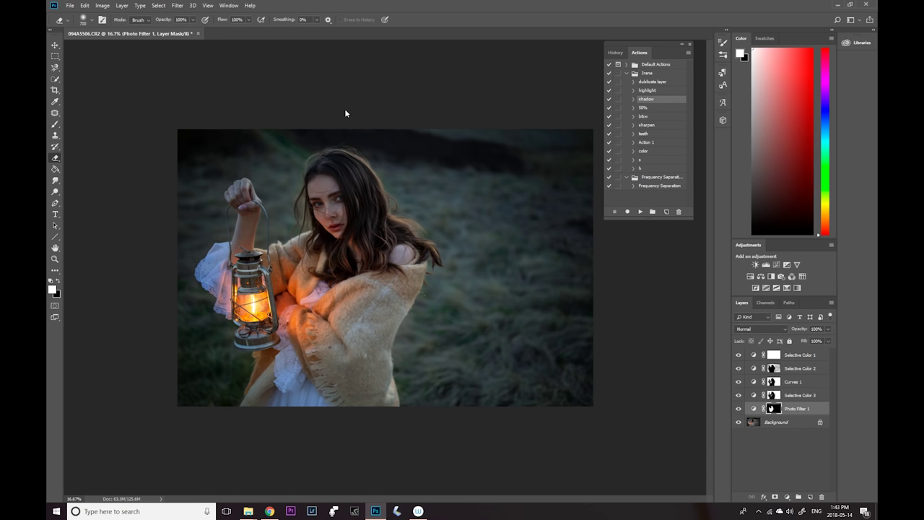
key("bracketleft")
key("bracketleft")
key("bracketleft")
key("bracketleft")
key("bracketright")
key("bracketright")
key("bracketright")
key("b")
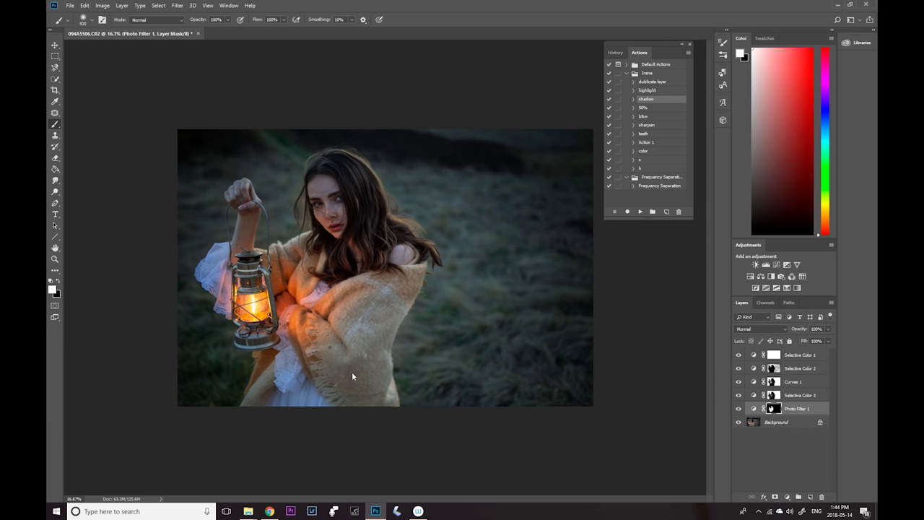
left_click(55, 259)
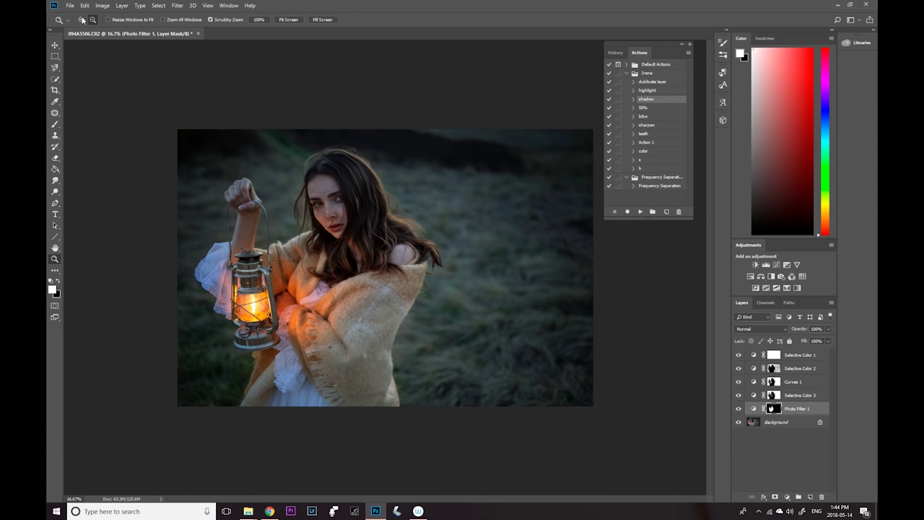
Step: Zoom in on the girl's face, fit the image back, and compare Photo Filter 1 on and off
left_click(351, 224)
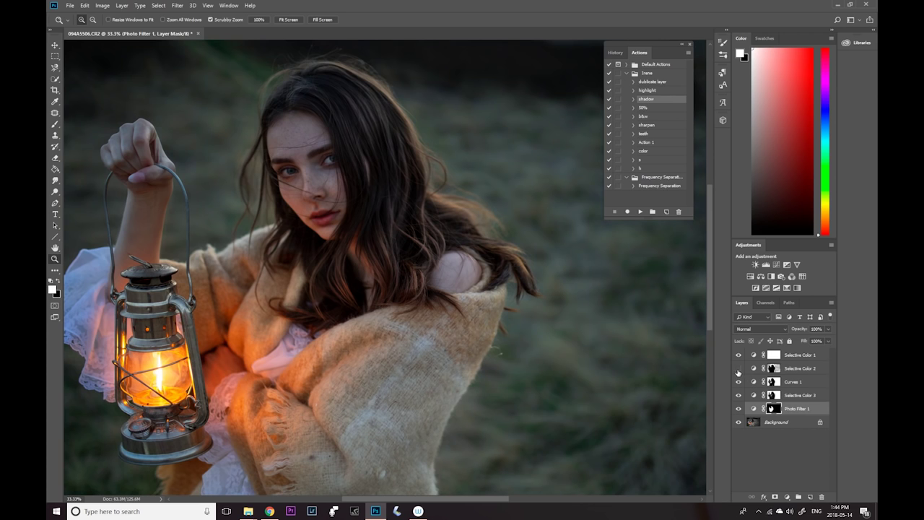
key("ctrl+minus")
key("ctrl+minus")
left_click(738, 409)
left_click(738, 409)
left_click(739, 408)
left_click(739, 409)
Step: Keep comparing with Photo Filter 1 toggled, then create an empty Group 1 at the top
left_click(738, 409)
left_click(739, 409)
left_click(739, 409)
left_click(739, 409)
left_click(739, 409)
left_click(739, 408)
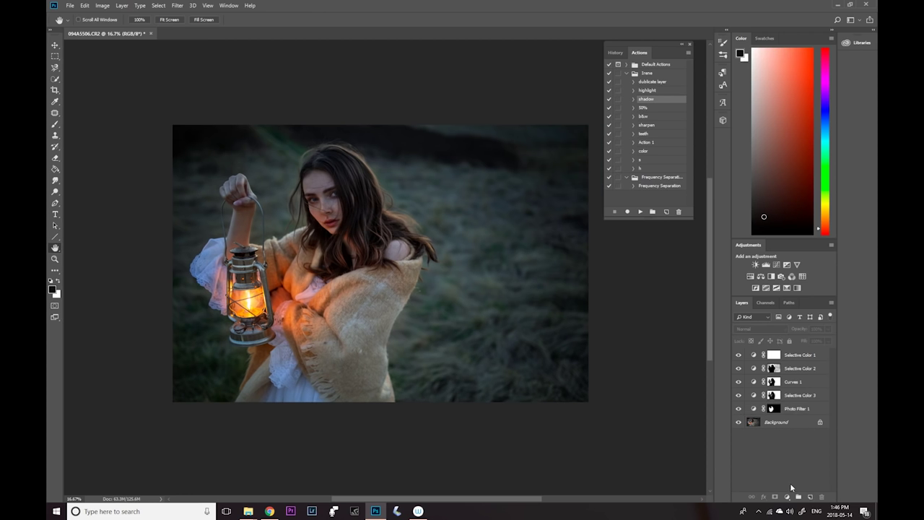
left_click(798, 497)
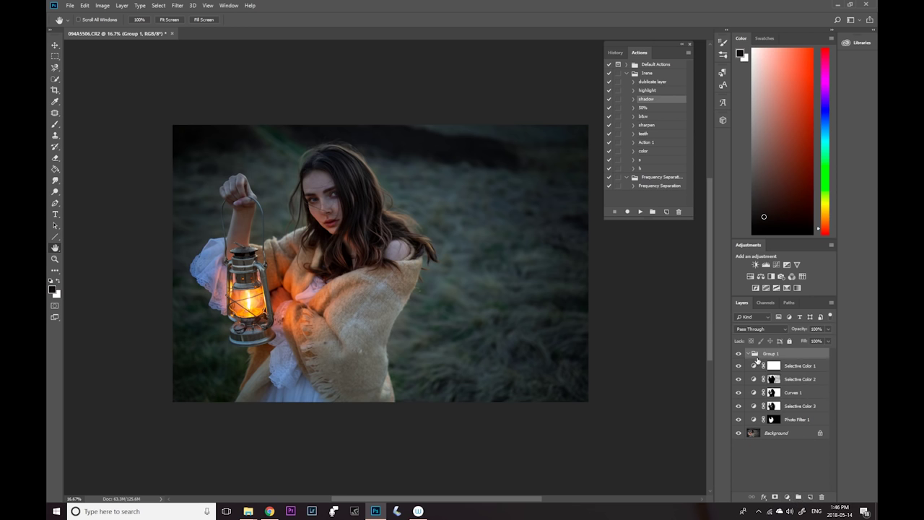
Step: Move the five adjustment layers, Selective Color 1 through Photo Filter 1, into Group 1
left_click(797, 368)
left_click(797, 379, "shift")
left_click(795, 392, "shift")
left_click(794, 406, "shift")
left_click(794, 420, "shift")
left_click_drag(791, 369, 739, 351)
Step: Compare the original with the colour-graded version by toggling Group 1's visibility repeatedly
left_click(739, 354)
left_click(739, 354)
left_click(738, 354)
left_click(739, 354)
left_click(739, 354)
left_click(738, 353)
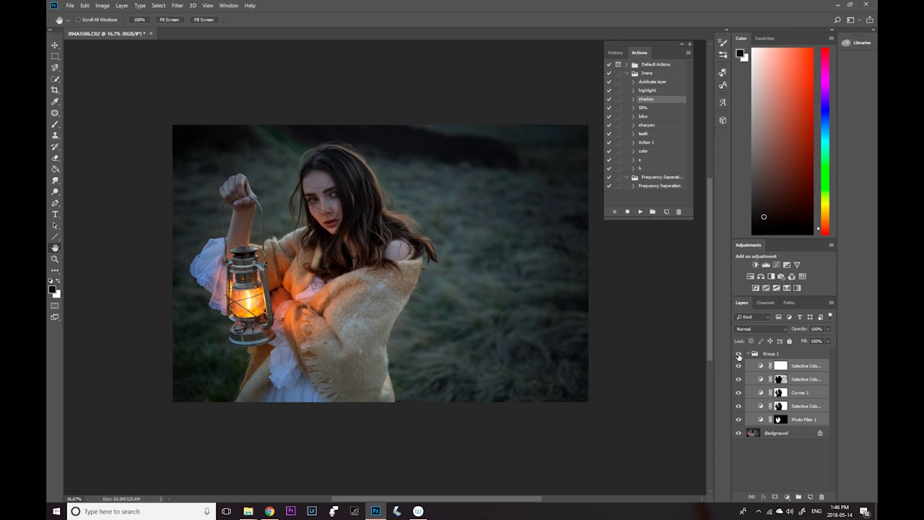
left_click(739, 354)
left_click(738, 354)
left_click(739, 353)
left_click(739, 354)
left_click(739, 354)
left_click(739, 354)
left_click(739, 354)
left_click(739, 354)
left_click(738, 354)
left_click(739, 354)
Step: Flatten the image into a single Background layer
left_click(766, 355)
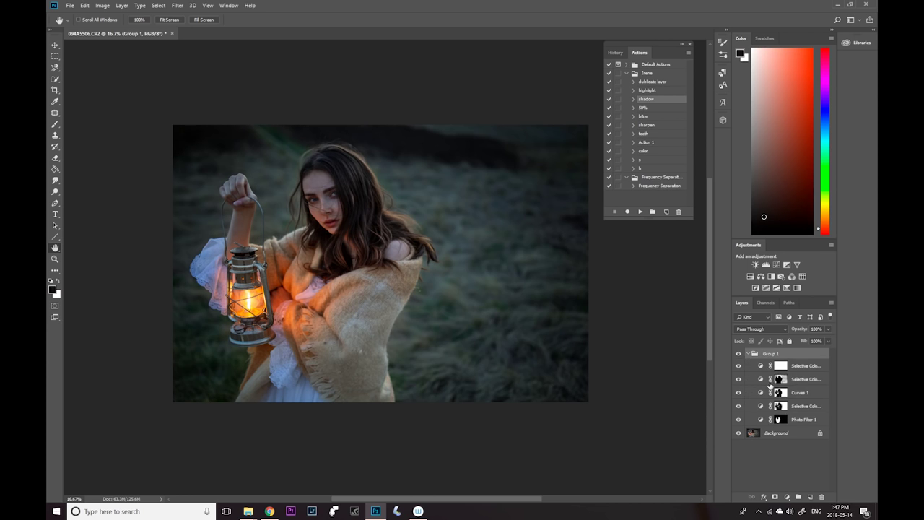
right_click(776, 435)
left_click(802, 396)
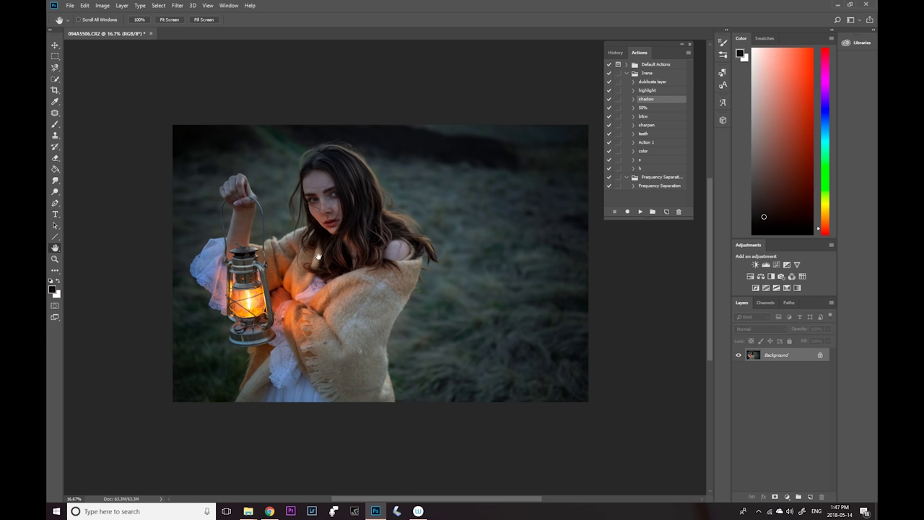
Step: Duplicate the Background layer as Background copy
right_click(777, 354)
left_click(803, 371)
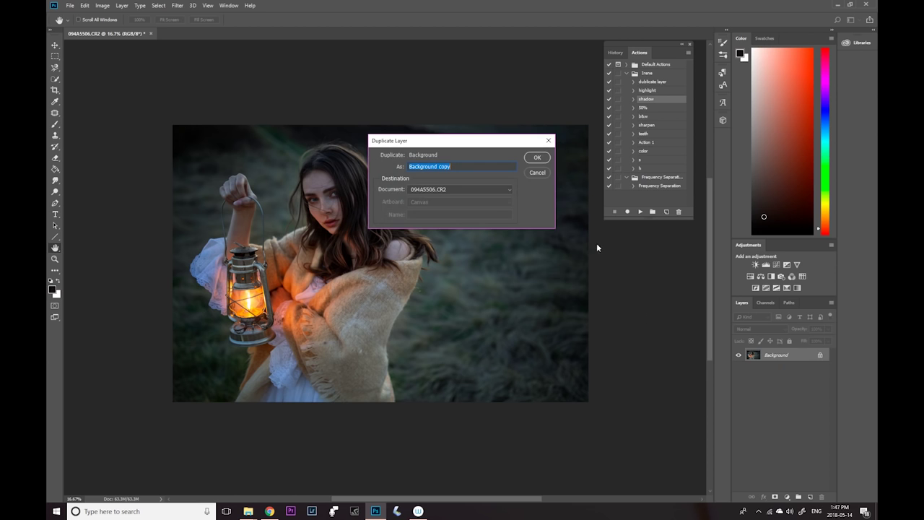
left_click(536, 158)
Step: Apply Camera Raw to the copy: Exposure +0.35, Clarity +8, Shadows +36, Vibrance +16, Temperature 0
left_click(177, 5)
left_click(191, 57)
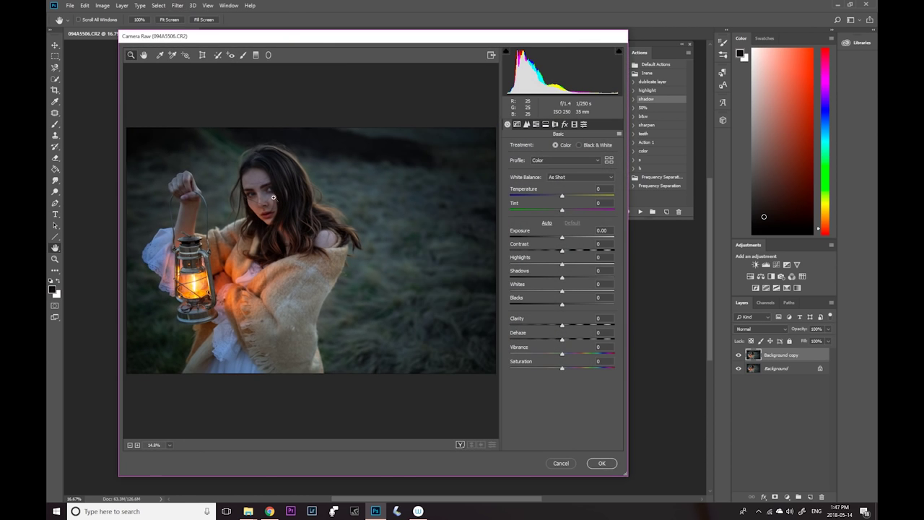
left_click_drag(562, 239, 565, 239)
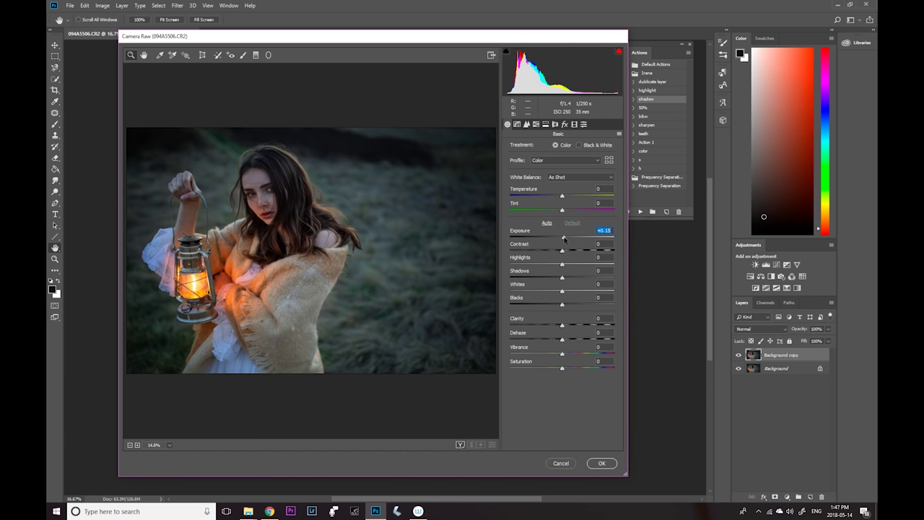
left_click_drag(562, 325, 566, 327)
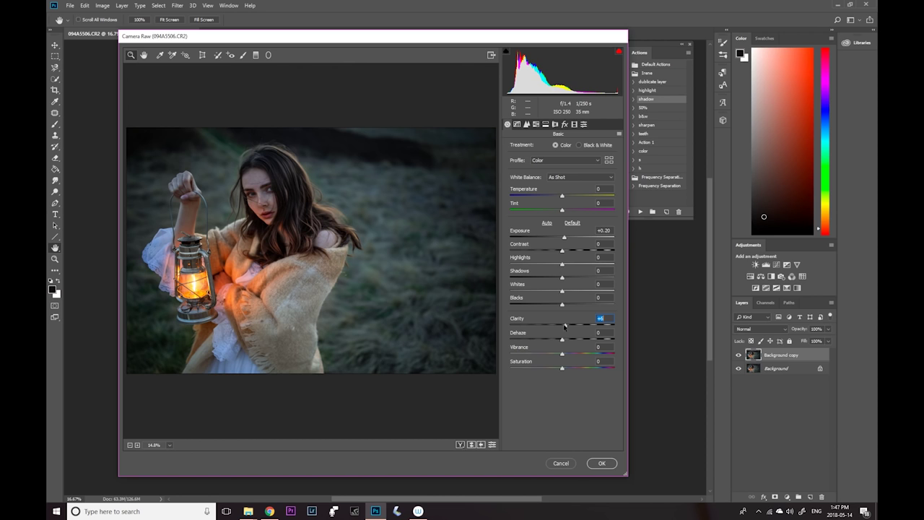
left_click_drag(563, 279, 580, 279)
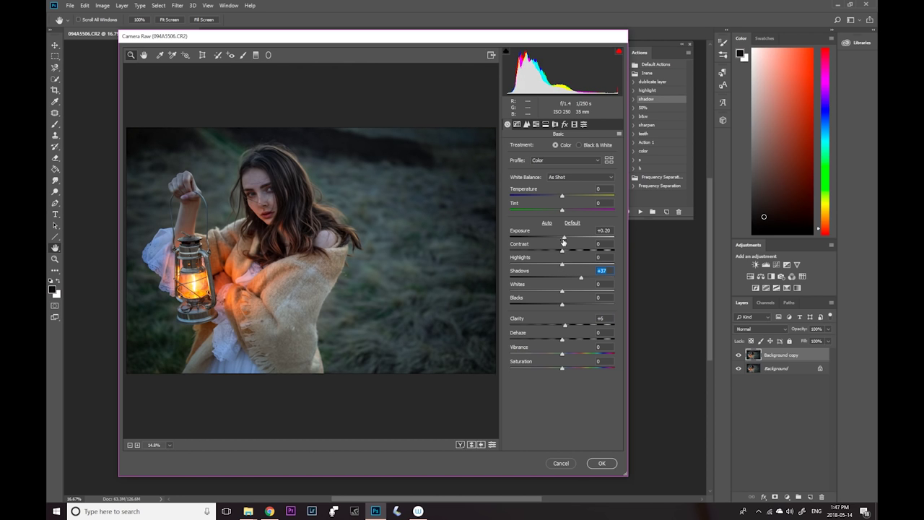
left_click_drag(564, 238, 565, 239)
left_click_drag(561, 195, 563, 196)
left_click(492, 444)
left_click(492, 444)
double_click(563, 197)
left_click_drag(562, 355, 571, 353)
left_click(600, 464)
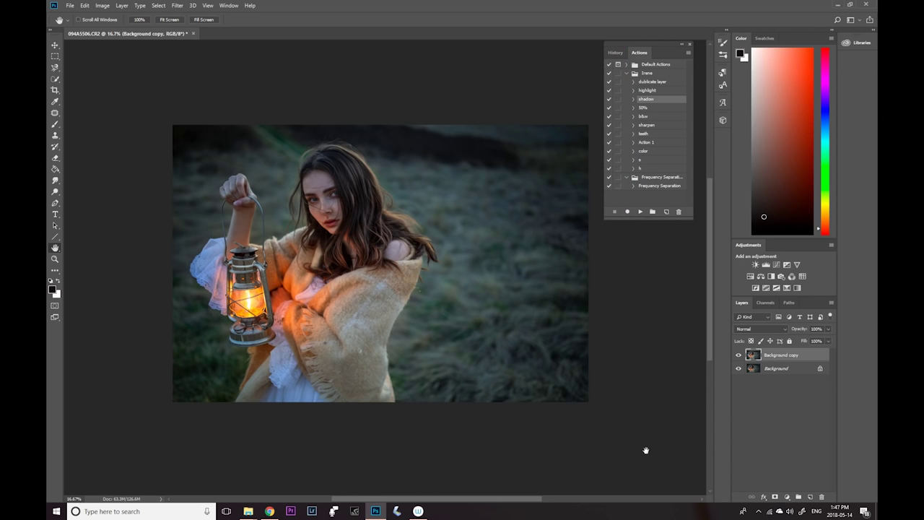
Step: Give Background copy an inverted black mask, paint it back with a size-700 brush, and compare
left_click(775, 497)
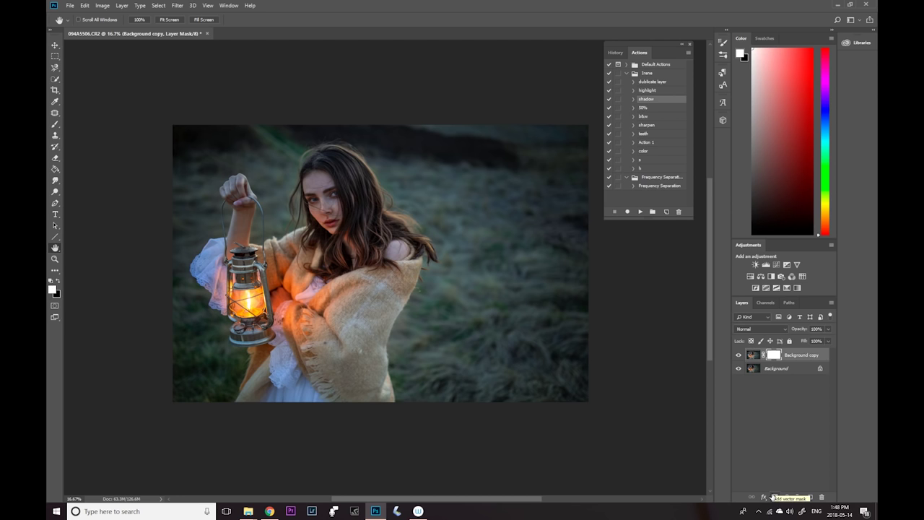
key("ctrl+i")
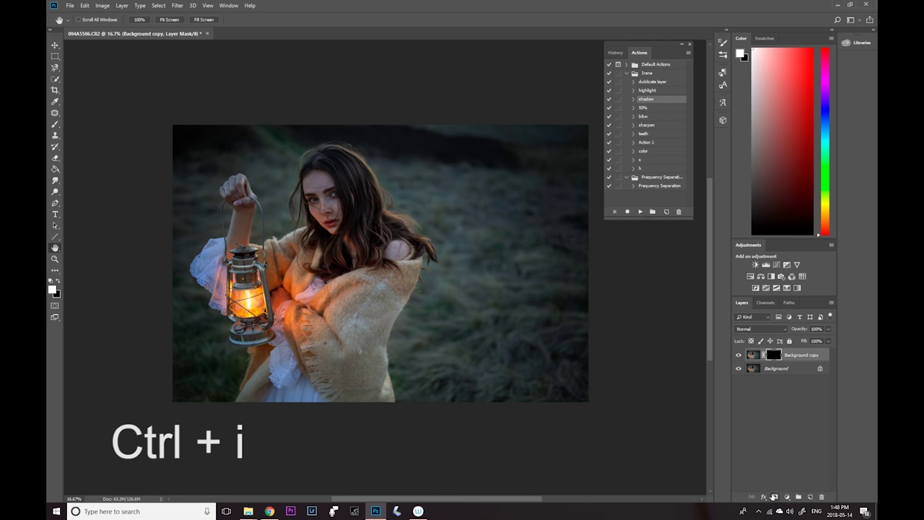
left_click(55, 124)
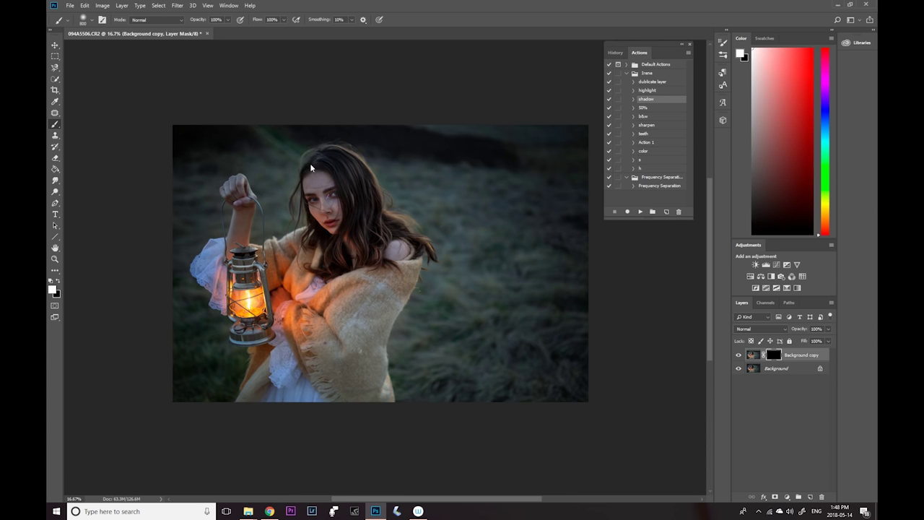
key("bracketleft")
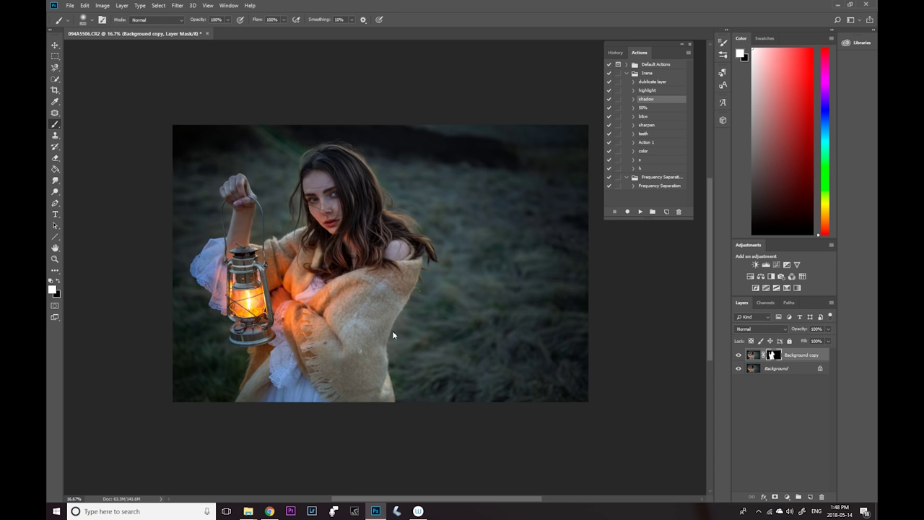
left_click(739, 355)
left_click(738, 356)
left_click(739, 355)
left_click(739, 355)
Step: Lower Background copy opacity to 91% and compare it on and off before merging
left_click(828, 330)
left_click_drag(828, 339, 825, 339)
left_click(739, 355)
left_click(739, 356)
right_click(784, 371)
Step: Merge Background copy into Background and add a Vibrance adjustment layer at +26
left_click(798, 439)
left_click(787, 497)
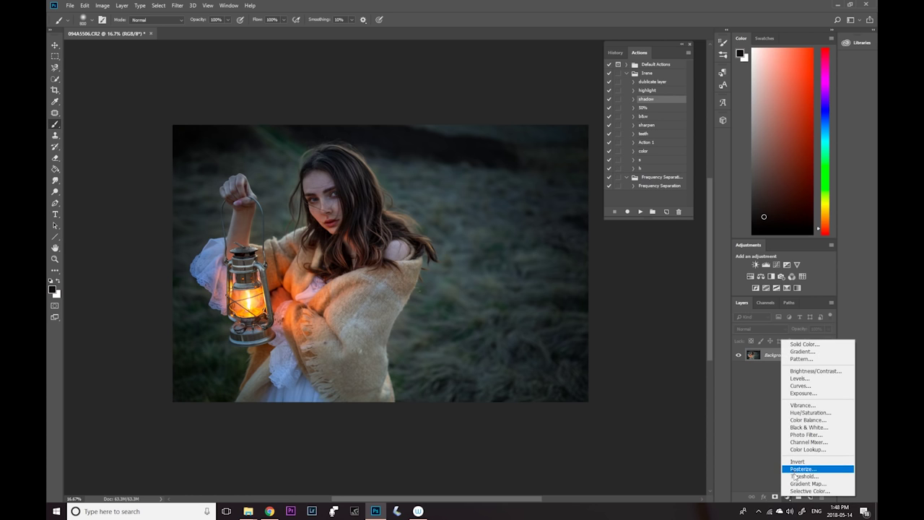
left_click(799, 406)
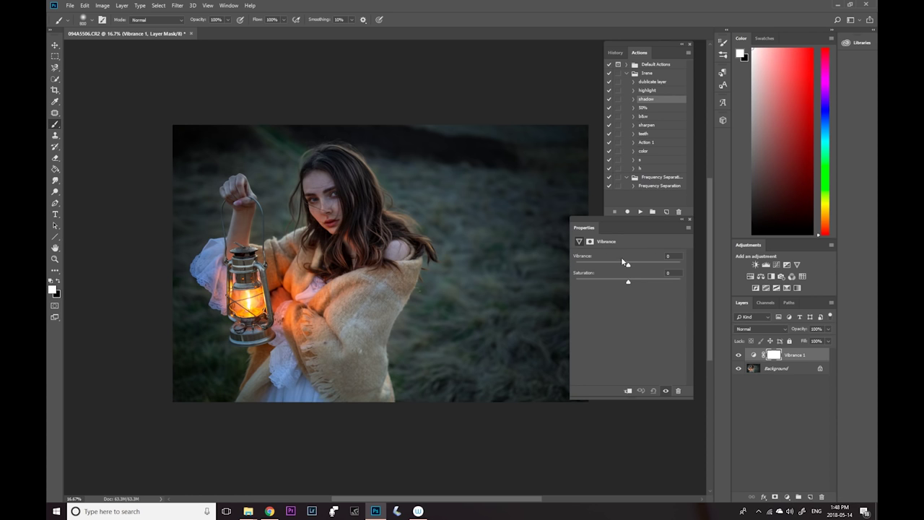
left_click_drag(627, 267, 633, 266)
left_click_drag(639, 266, 642, 266)
left_click(689, 222)
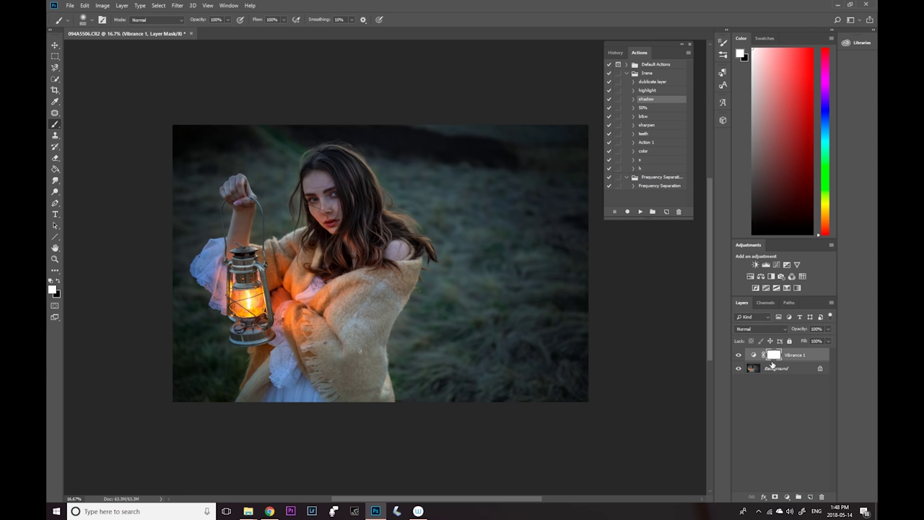
Step: Flatten the Vibrance adjustment into the Background layer
left_click(773, 368)
right_click(774, 368)
left_click(801, 436)
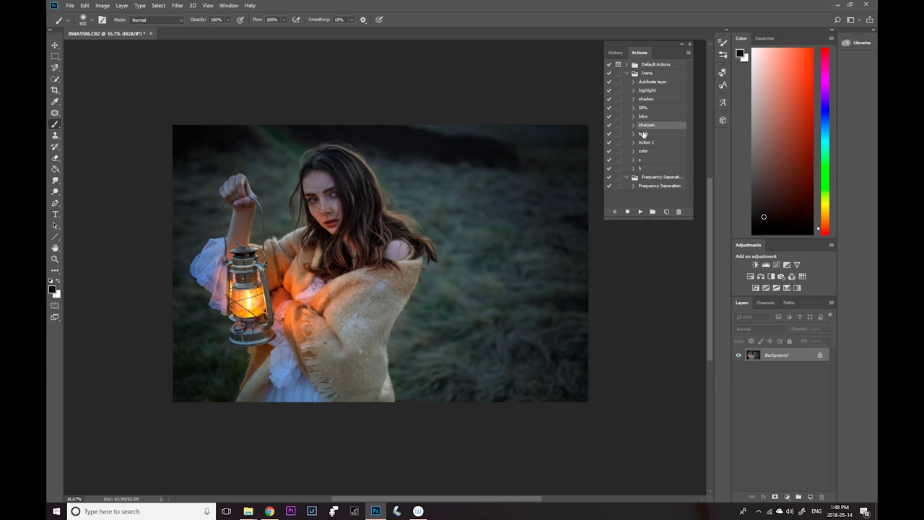
Step: Run the sharpen action and zoom in to 50% on the girl's face
left_click(639, 212)
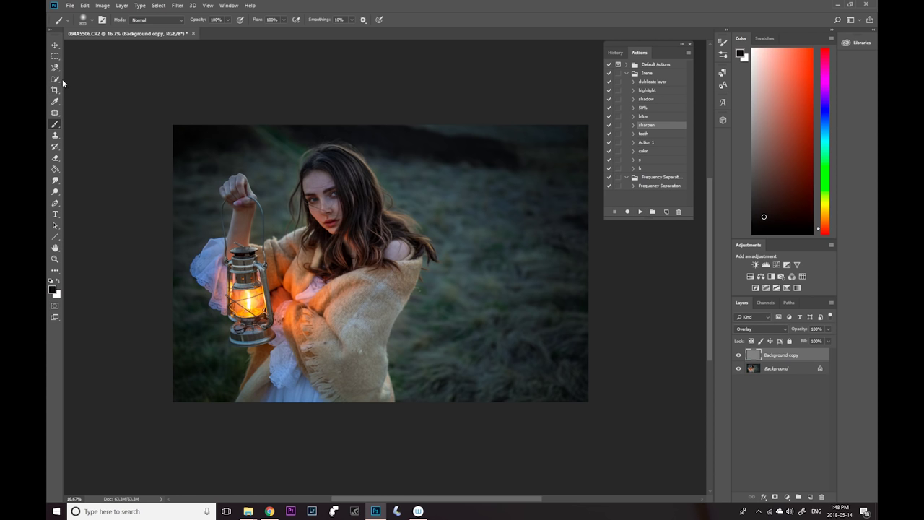
left_click(54, 258)
left_click(81, 20)
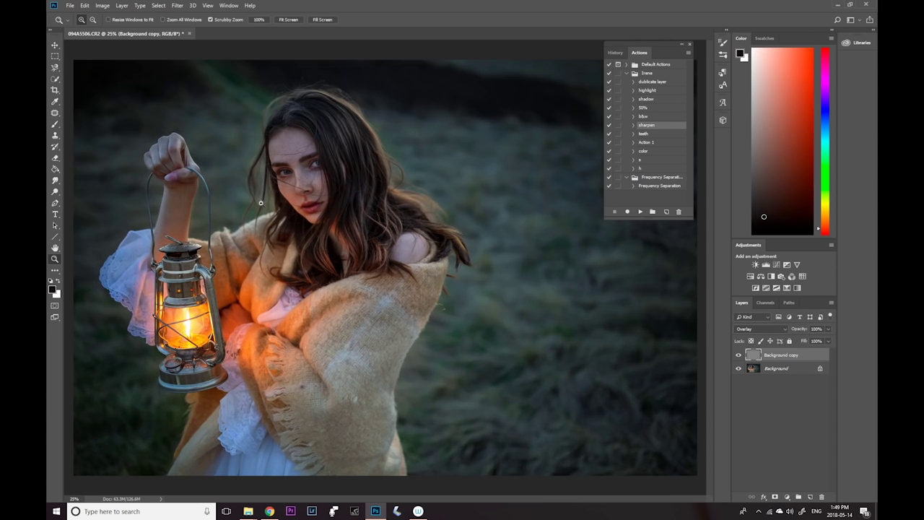
left_click(260, 200)
left_click(224, 166)
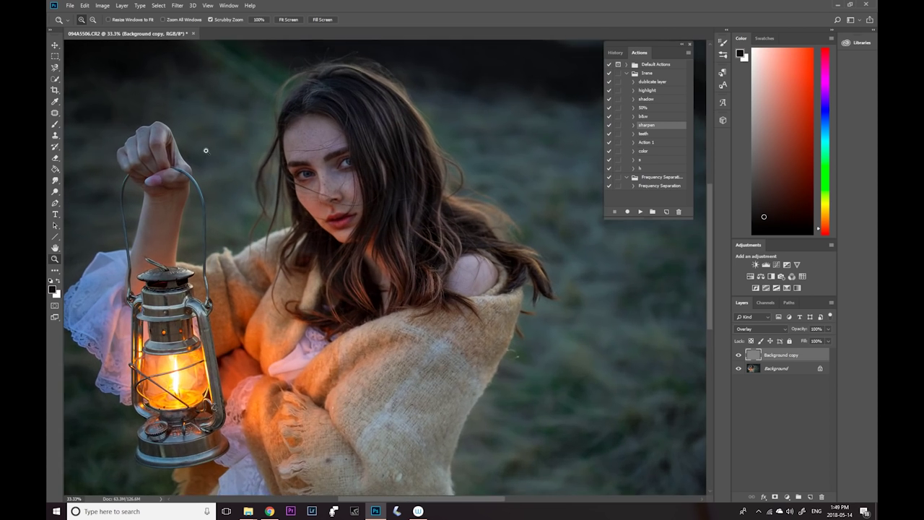
left_click(221, 179)
Step: Set the Overlay sharpening layer to 88% opacity, toggling it on and off to compare
left_click(739, 356)
left_click(739, 355)
left_click(739, 355)
left_click(738, 355)
left_click(828, 333)
left_click_drag(830, 341, 824, 342)
left_click(738, 356)
left_click(739, 356)
left_click(739, 355)
left_click(739, 354)
left_click(739, 356)
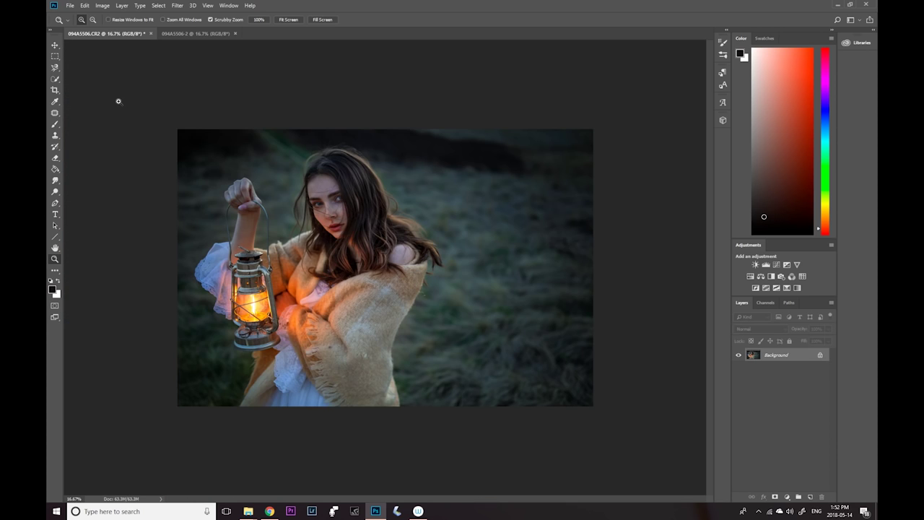
left_click(188, 34)
left_click(120, 34)
left_click(179, 36)
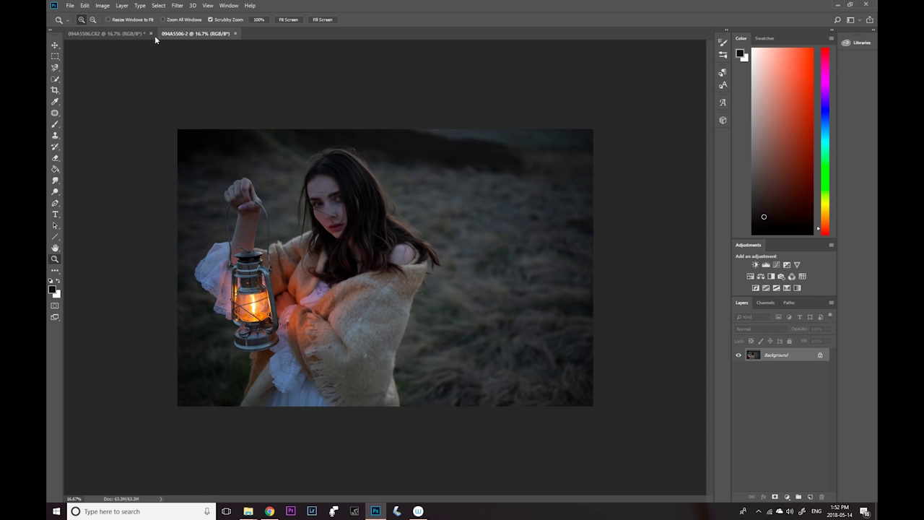
left_click(114, 34)
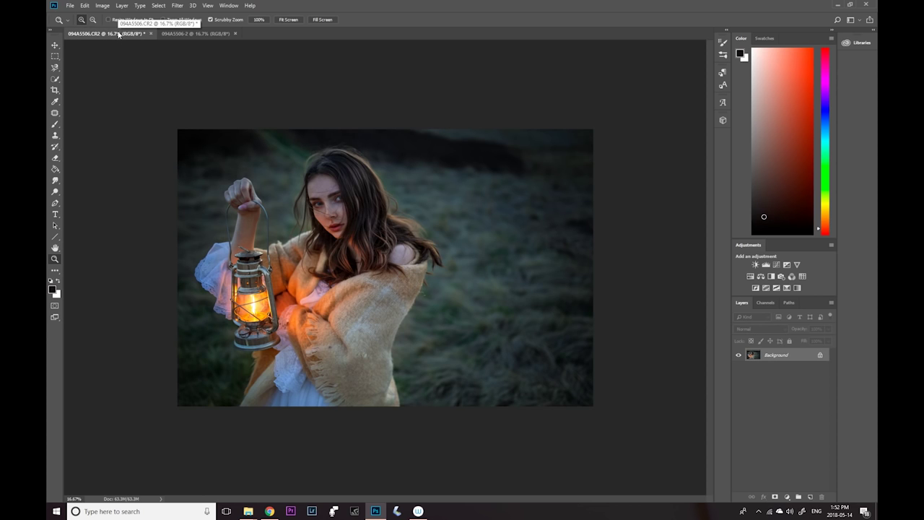